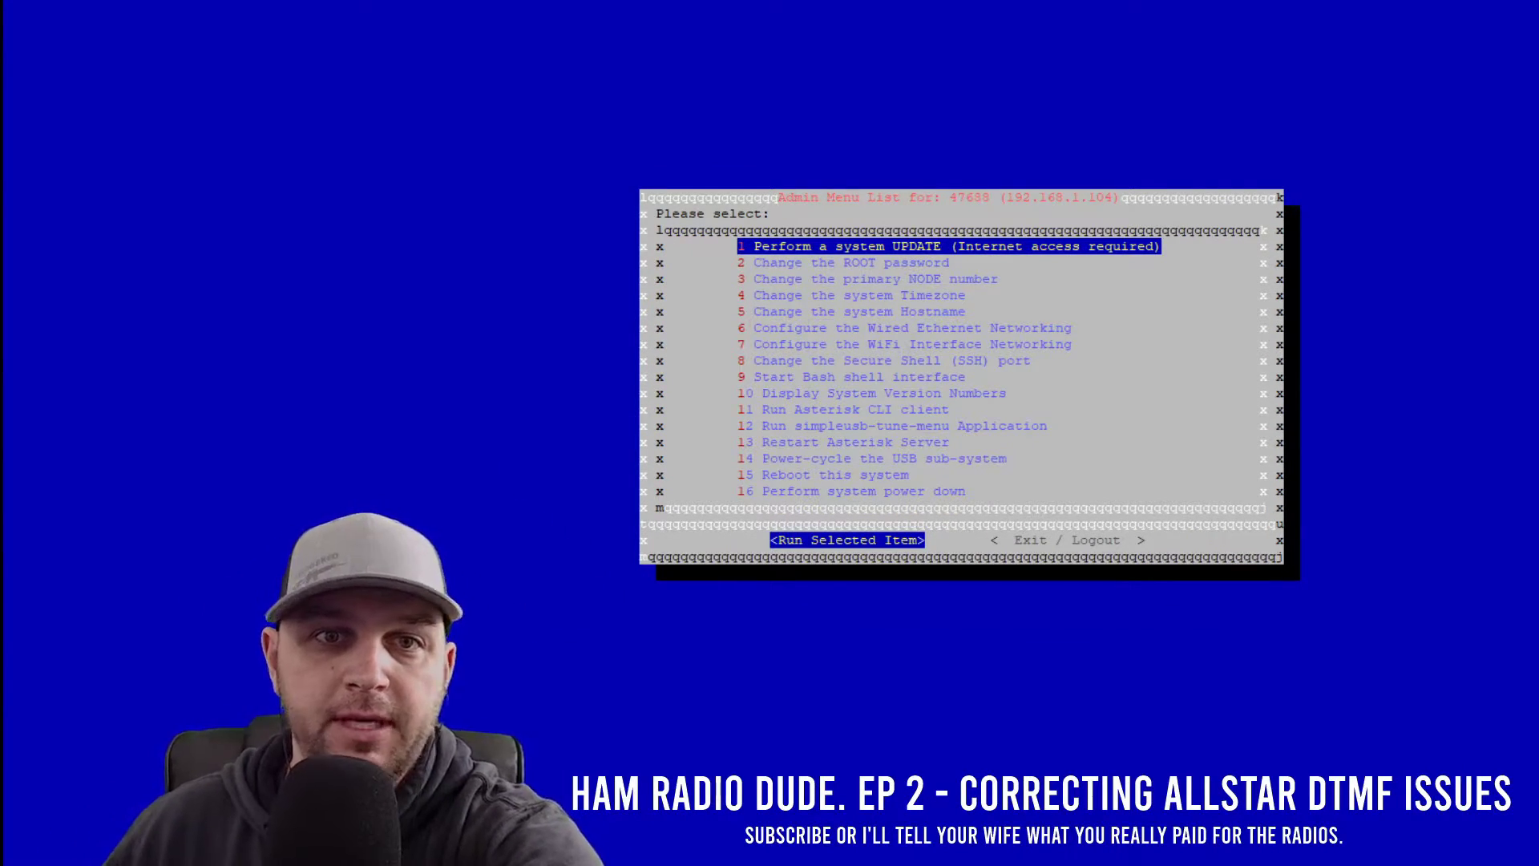
Launch admin menu item 11 'Run Asterisk CLI client' and type quit at its prompt
click(739, 349)
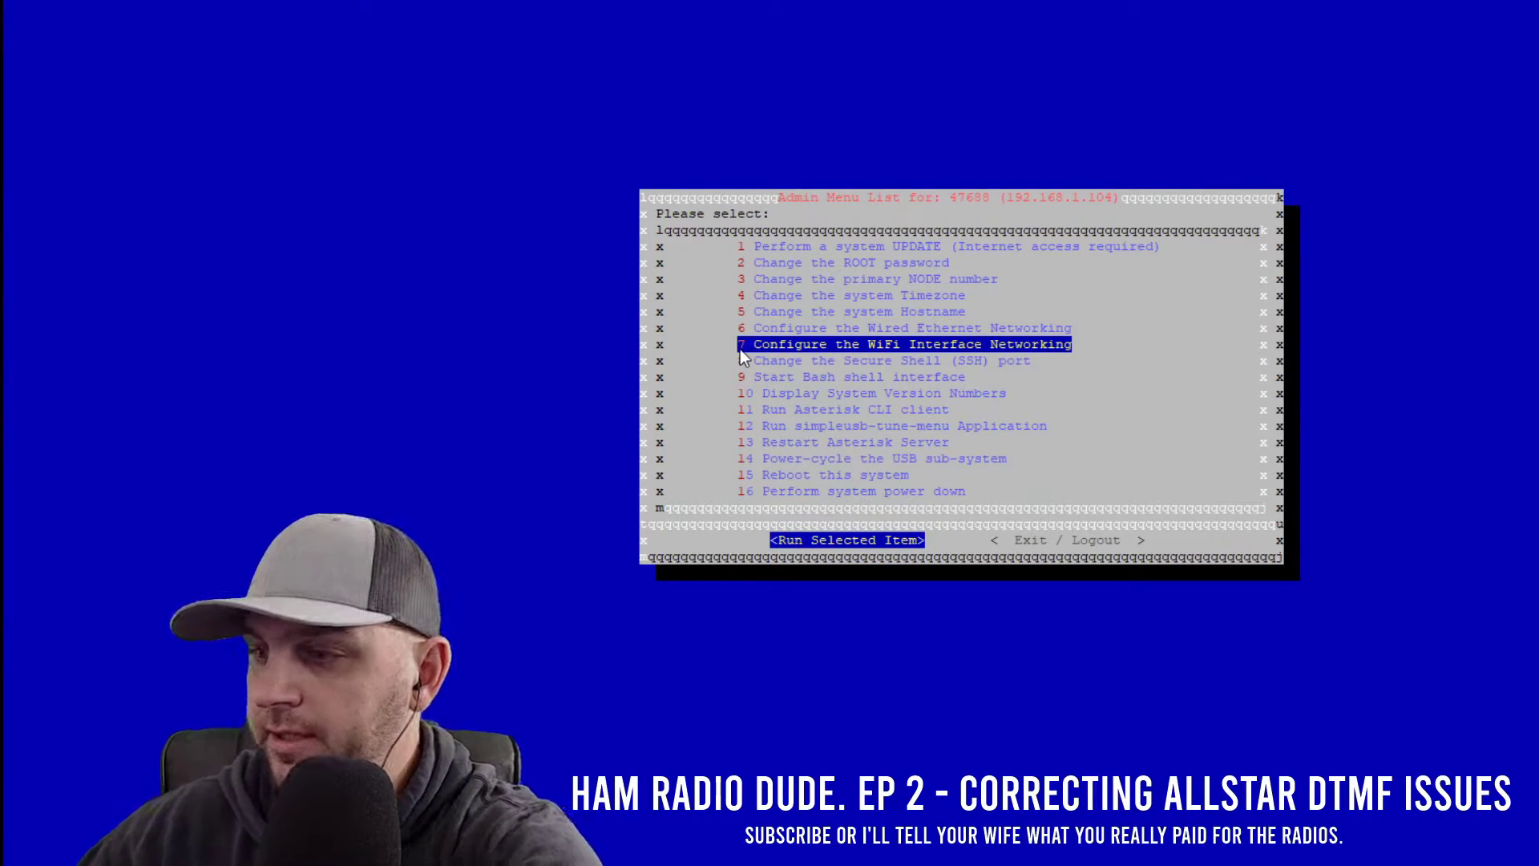
key(Down)
key(Down)
key(Down)
key(Down)
key(Down)
key(Up)
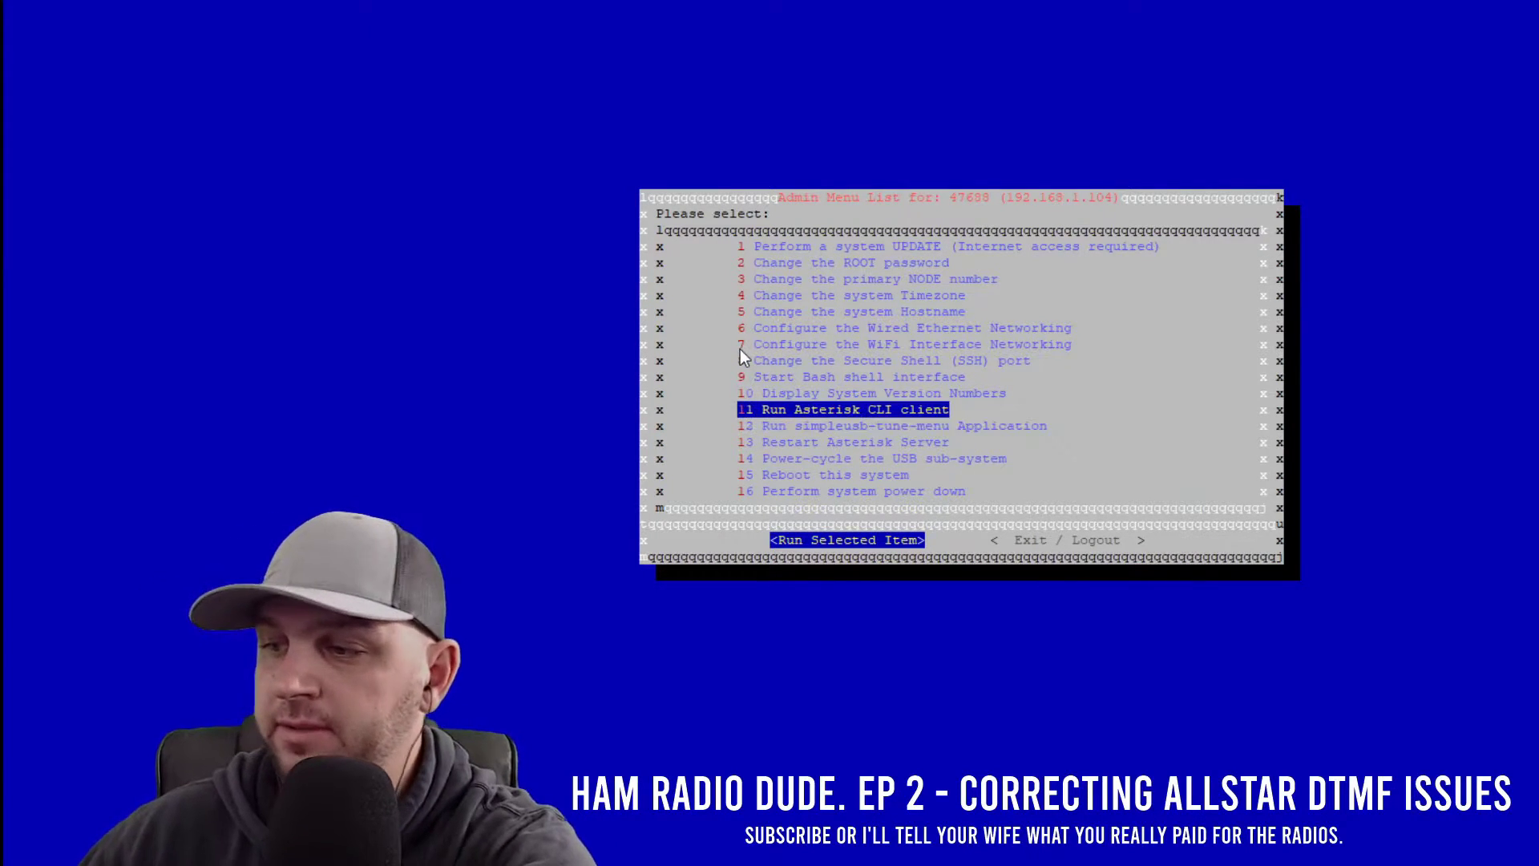
key(Return)
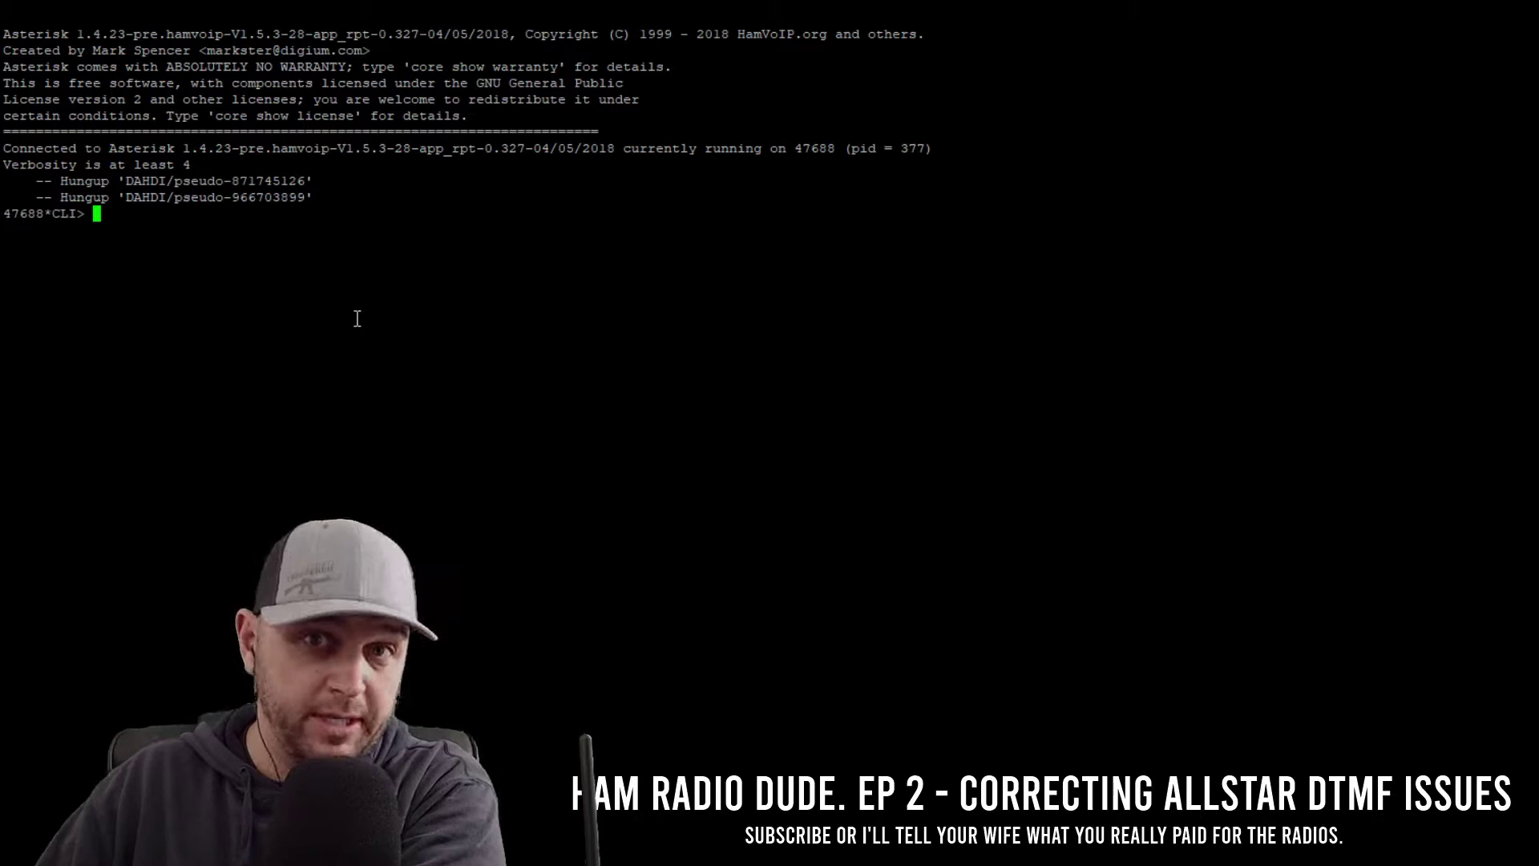
text(quit)
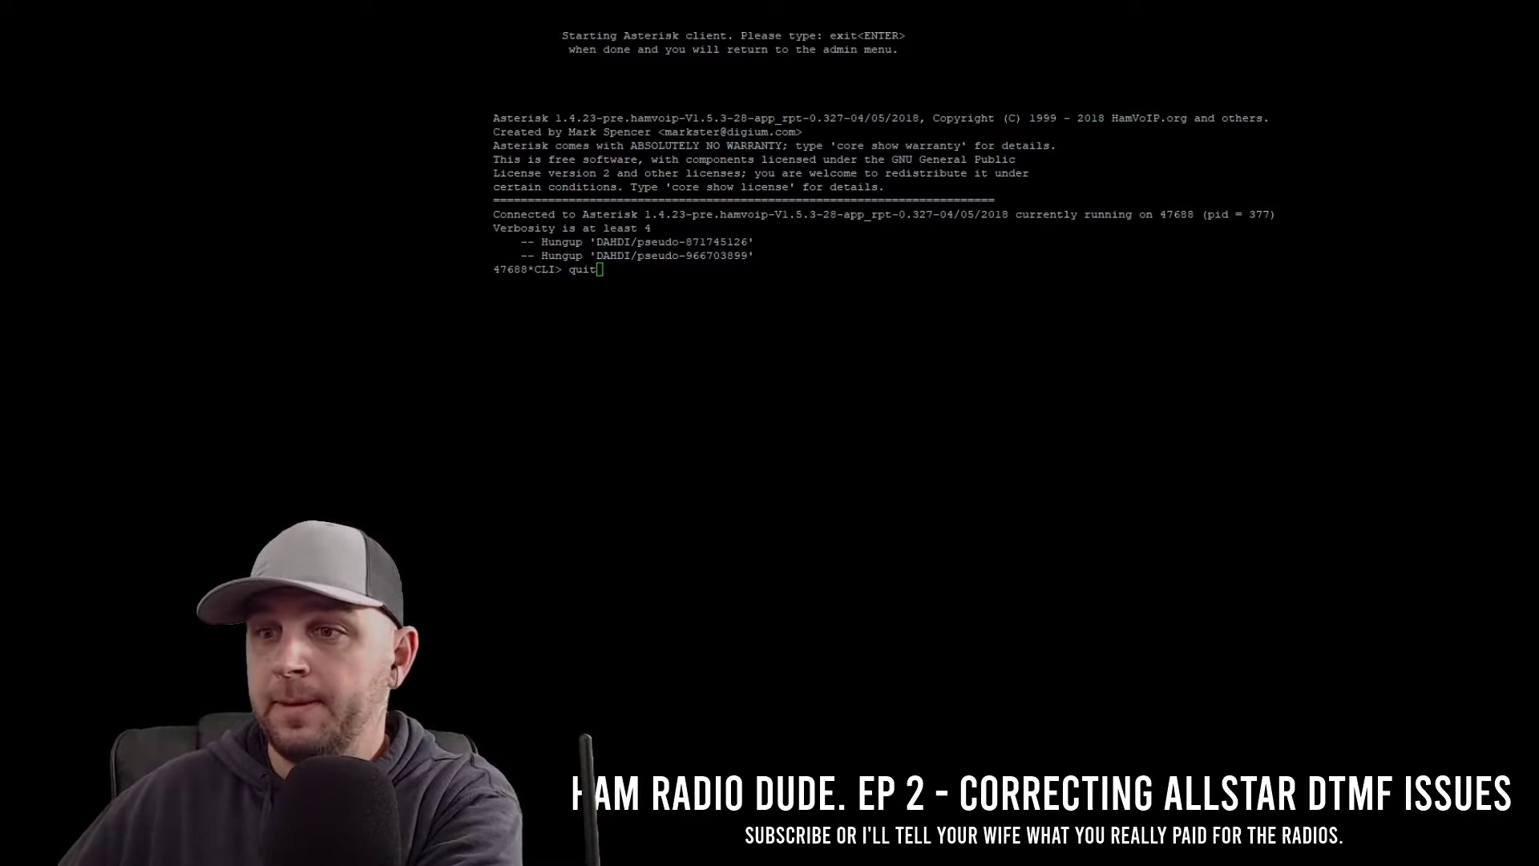
Exit the CLI, launch item 12 simpleusb-tune-menu, and start option 2's RX voice level display
key(Return)
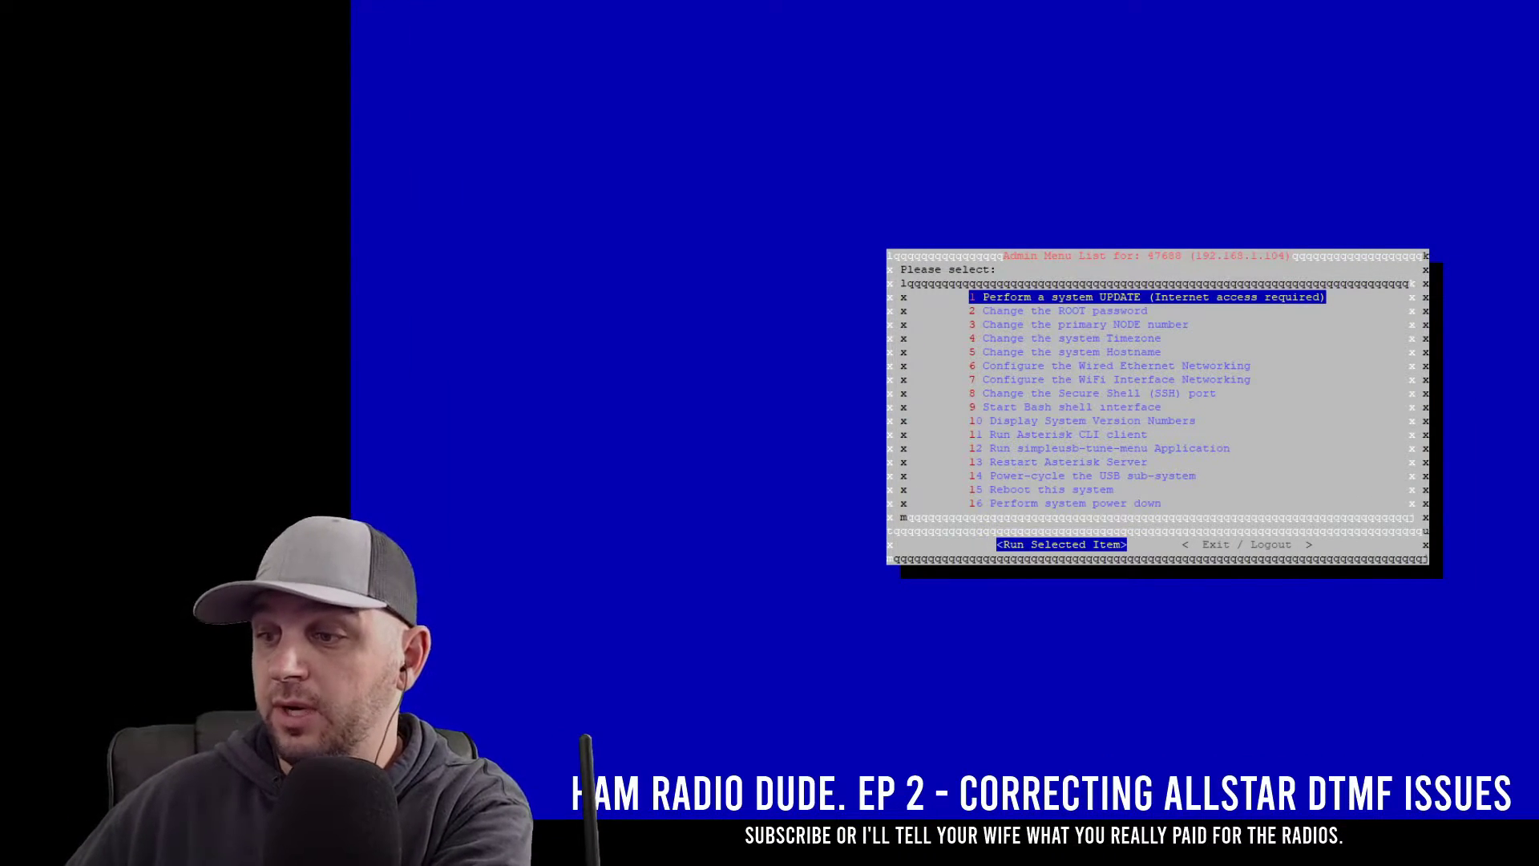
key(Down)
key(Down)
key(Down)
key(Down)
key(Down)
key(Down)
key(Down)
key(Down)
key(Down)
key(Down)
key(Down)
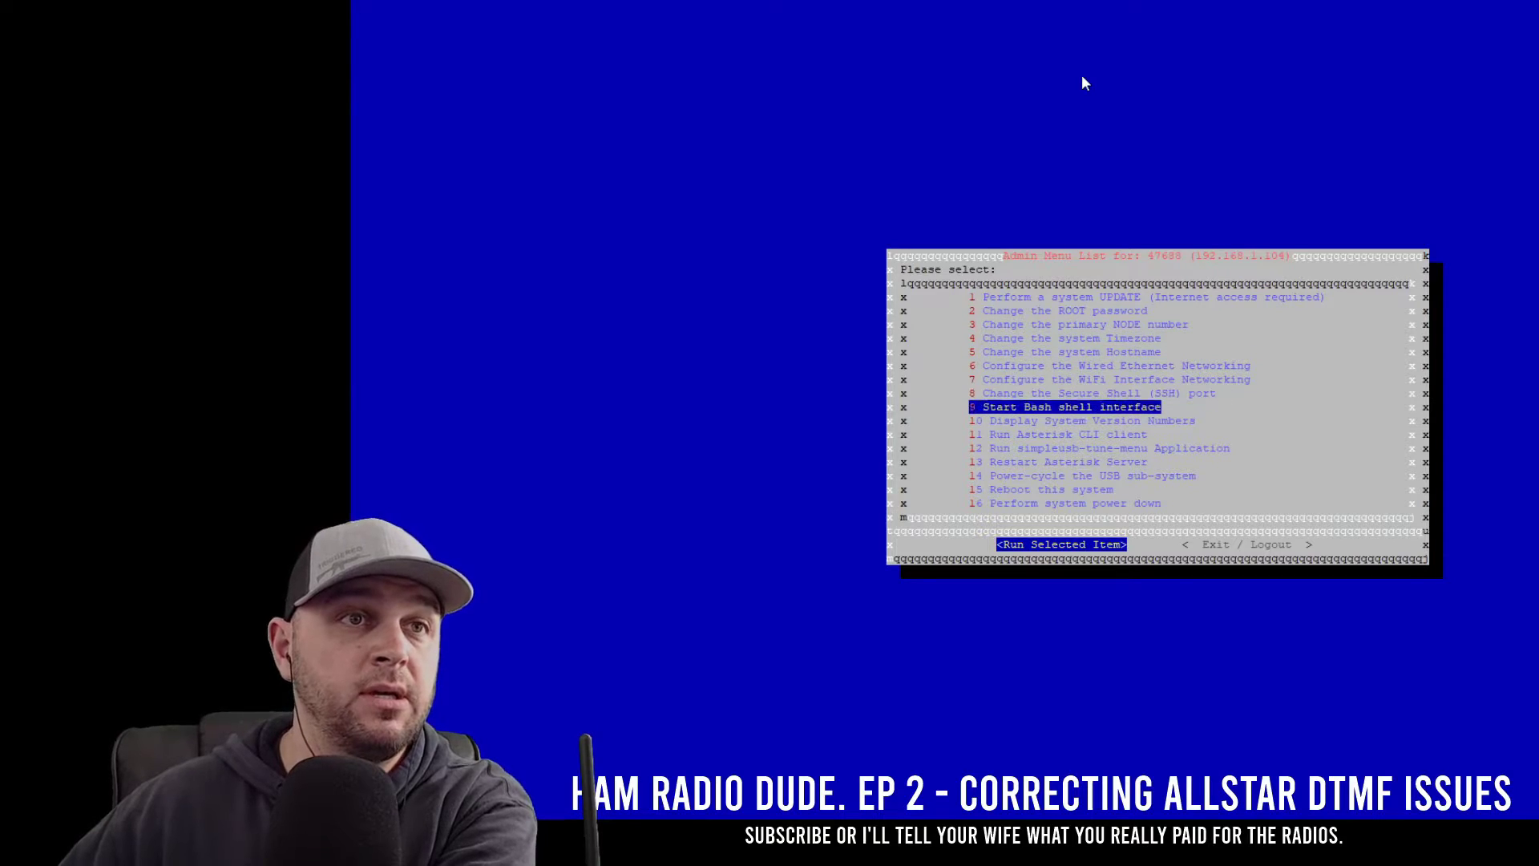
key(Return)
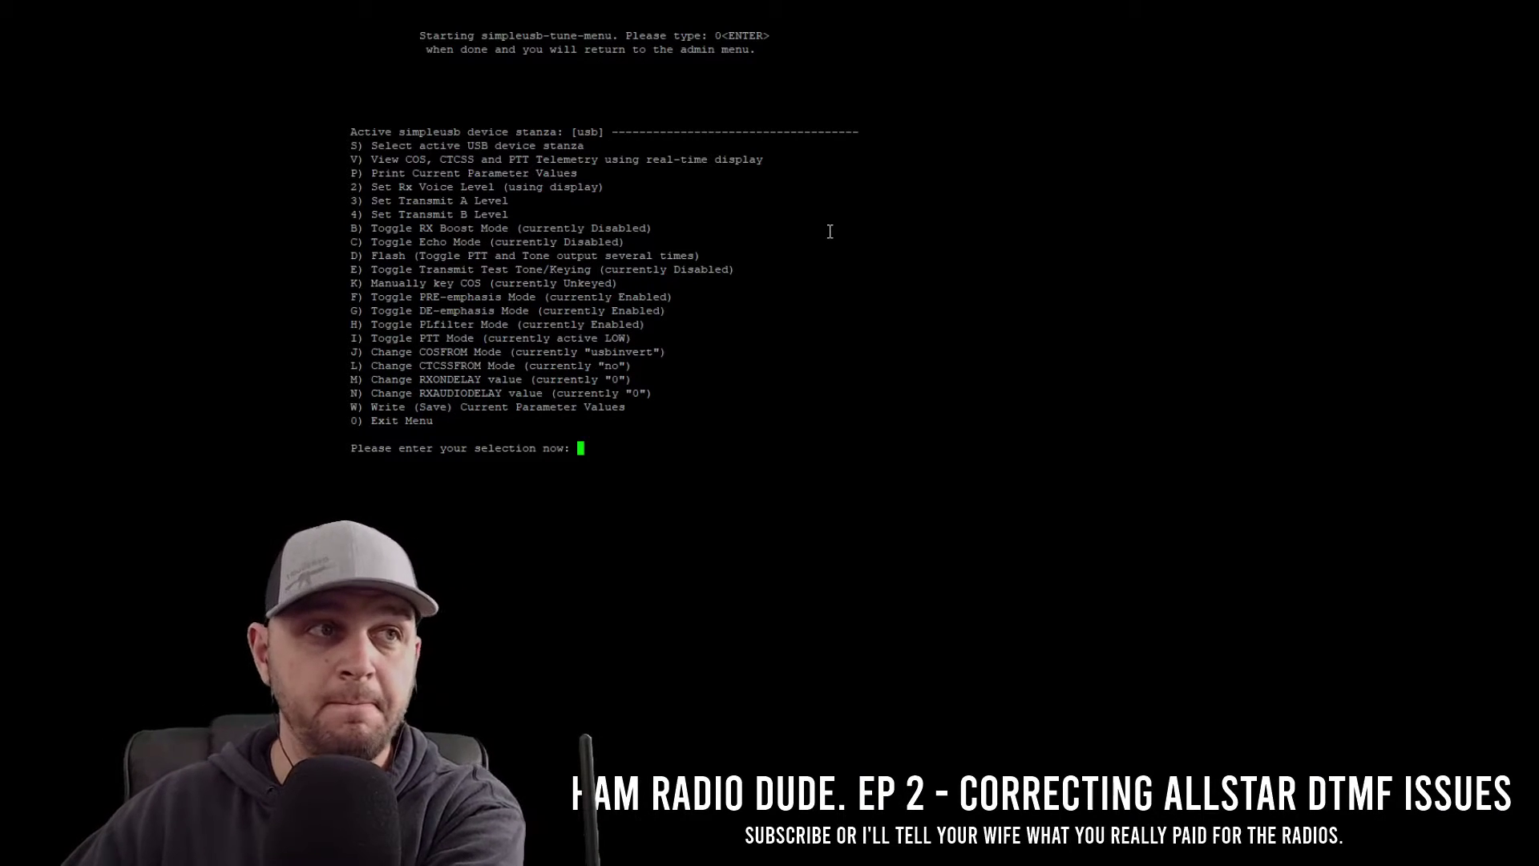
text(2)
key(Return)
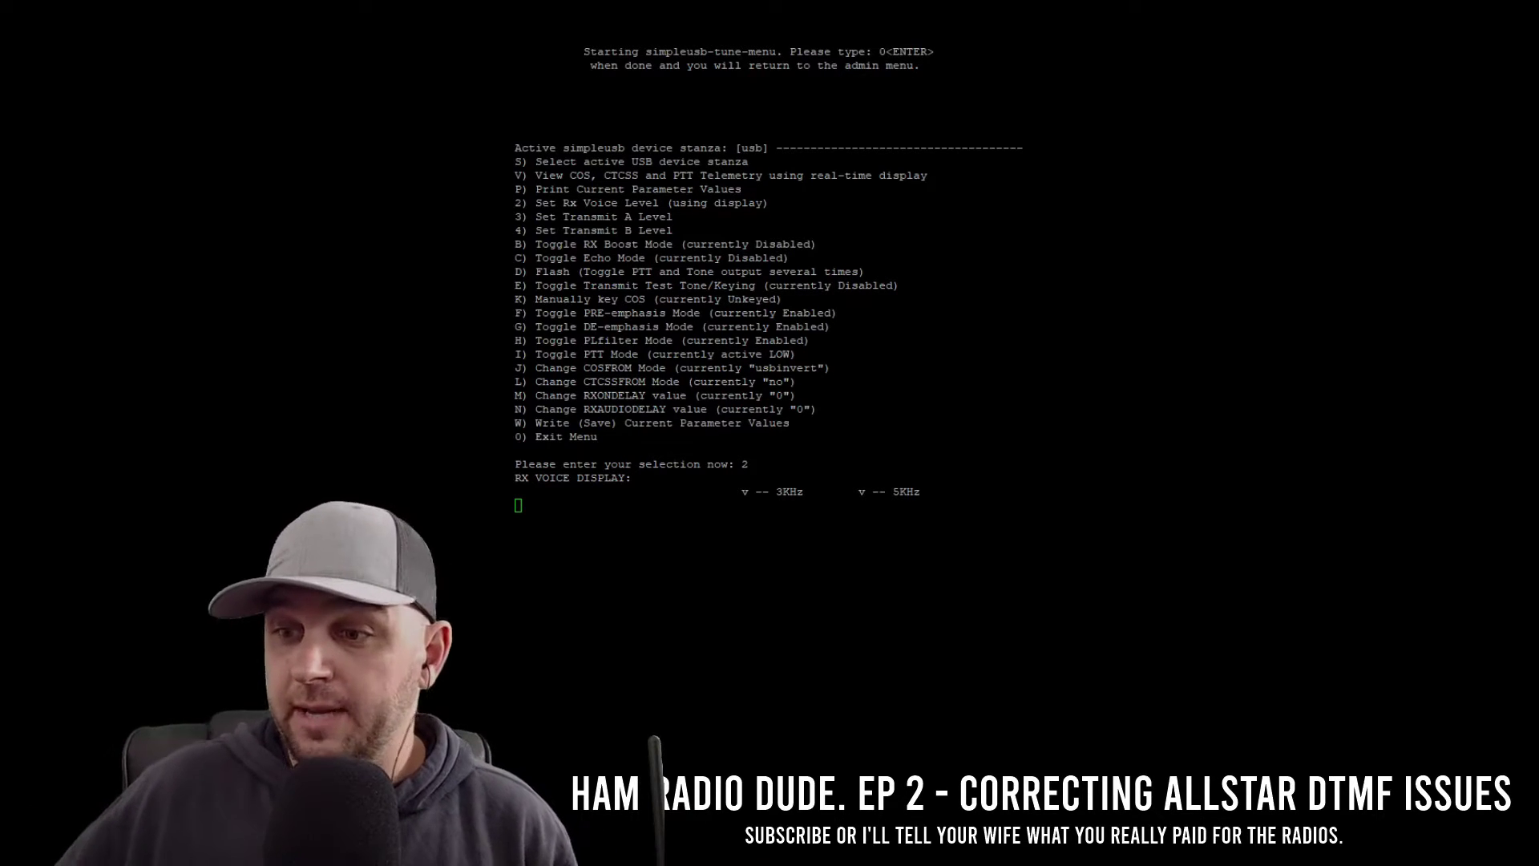
Change the RX voice level from 800 to 650 and keep it
key(Return)
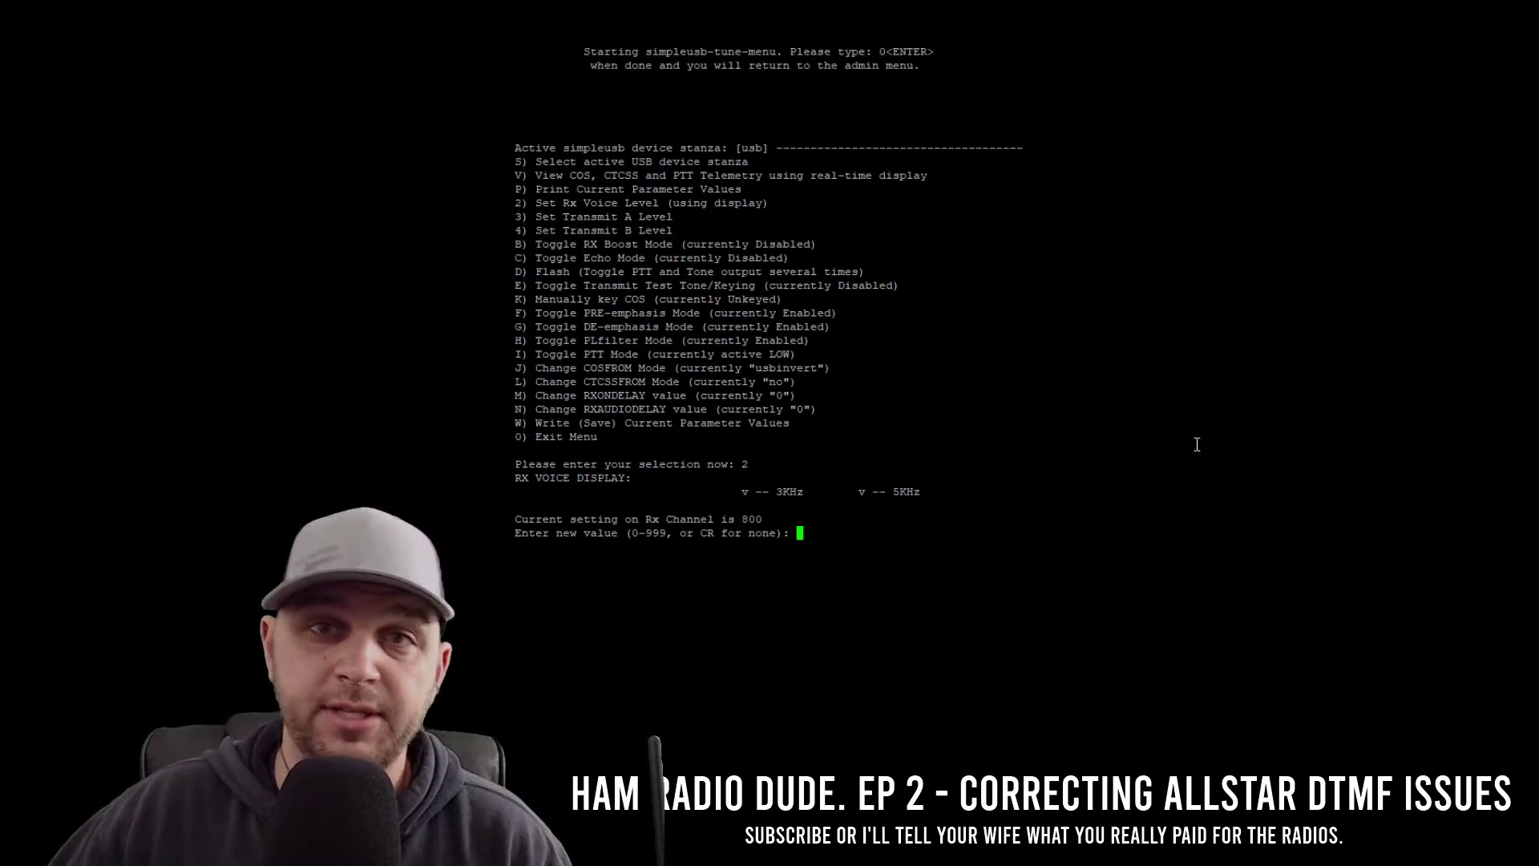
text(65)
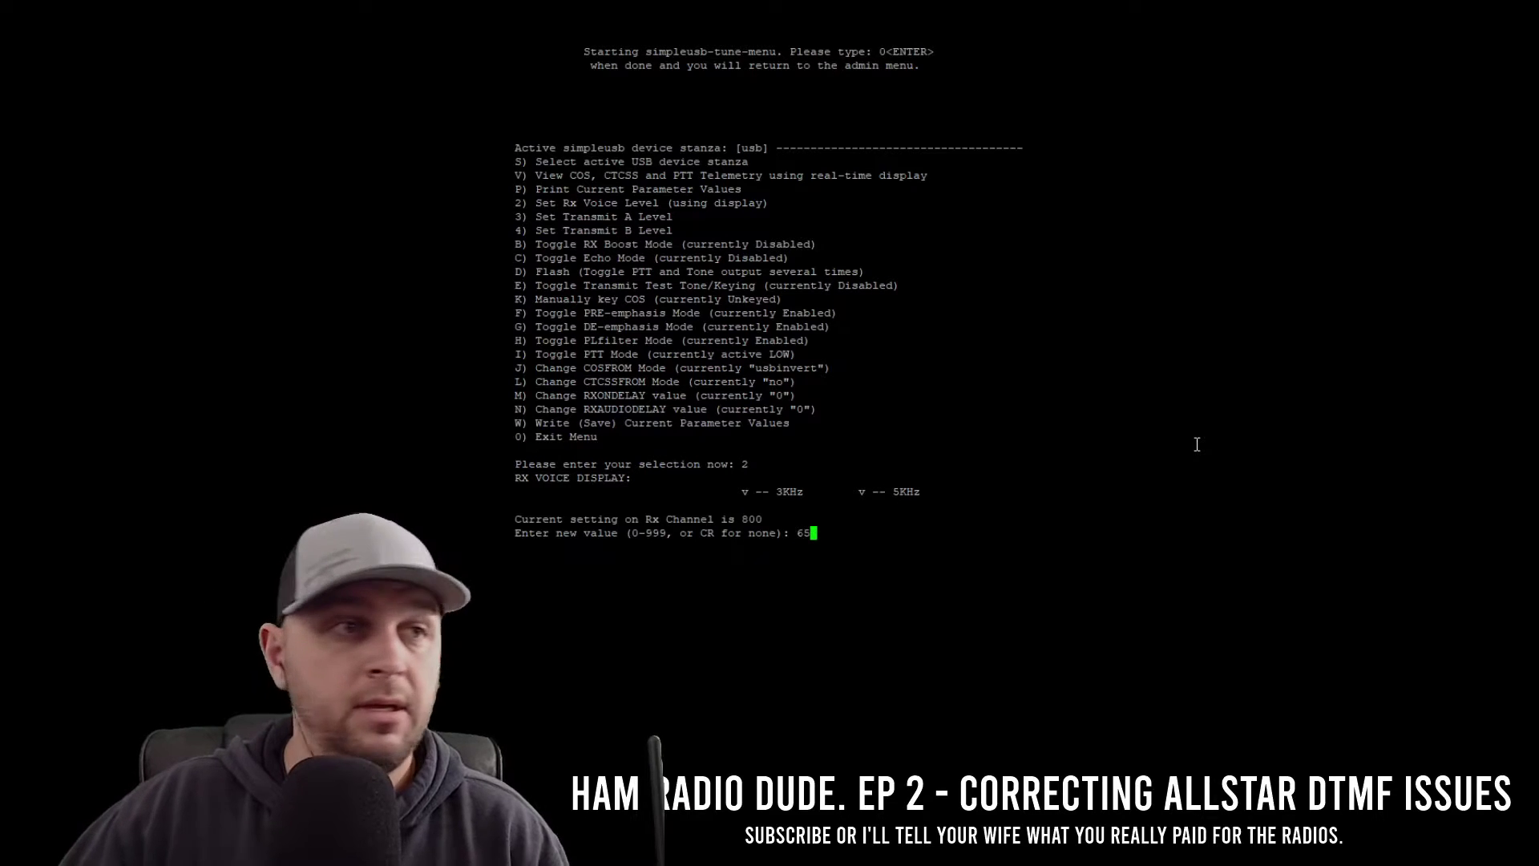
text(0)
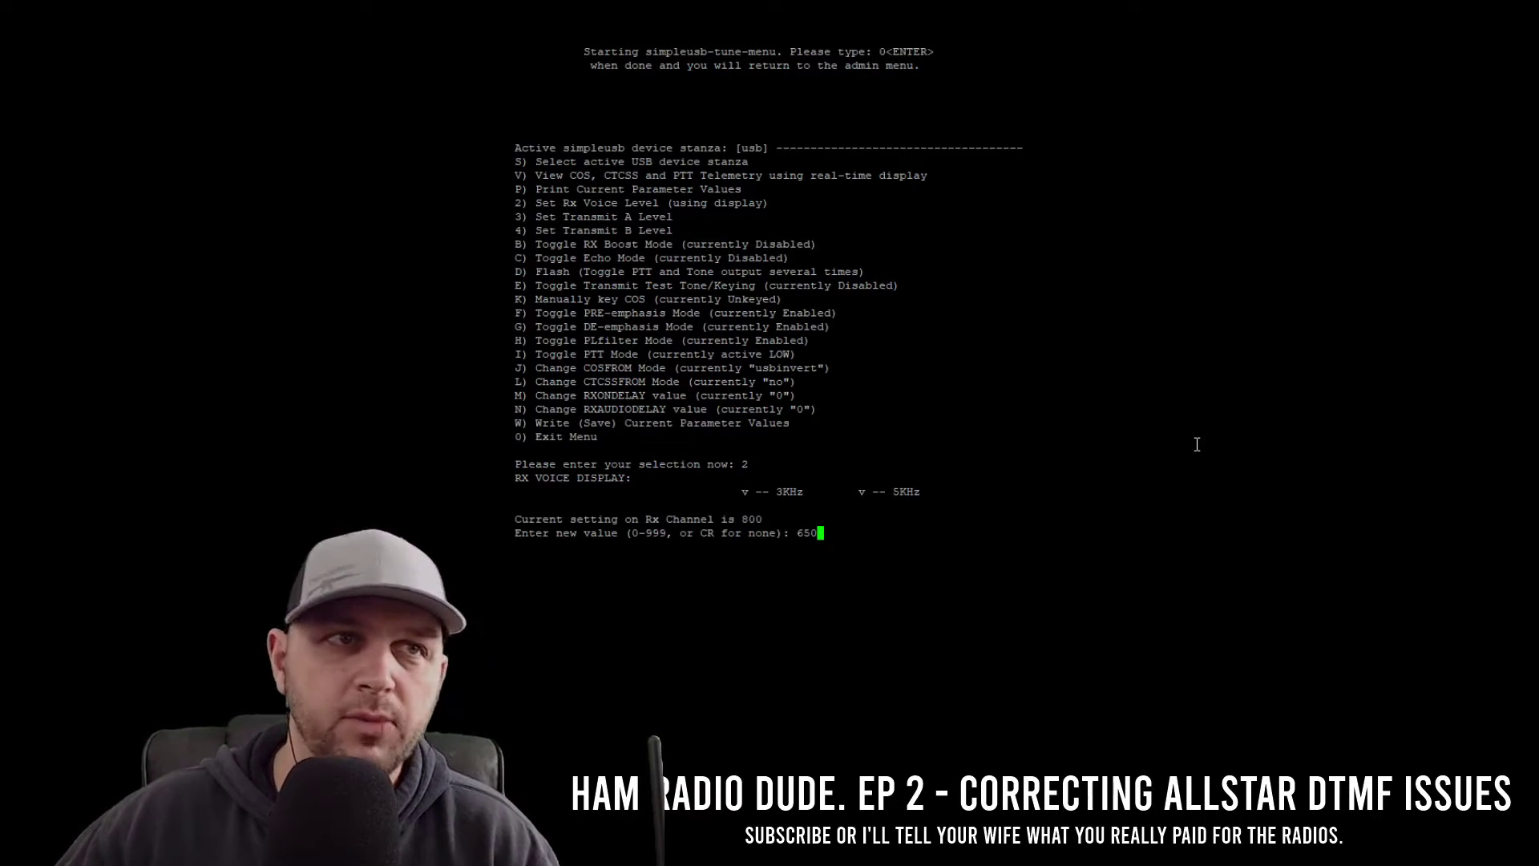
key(Return)
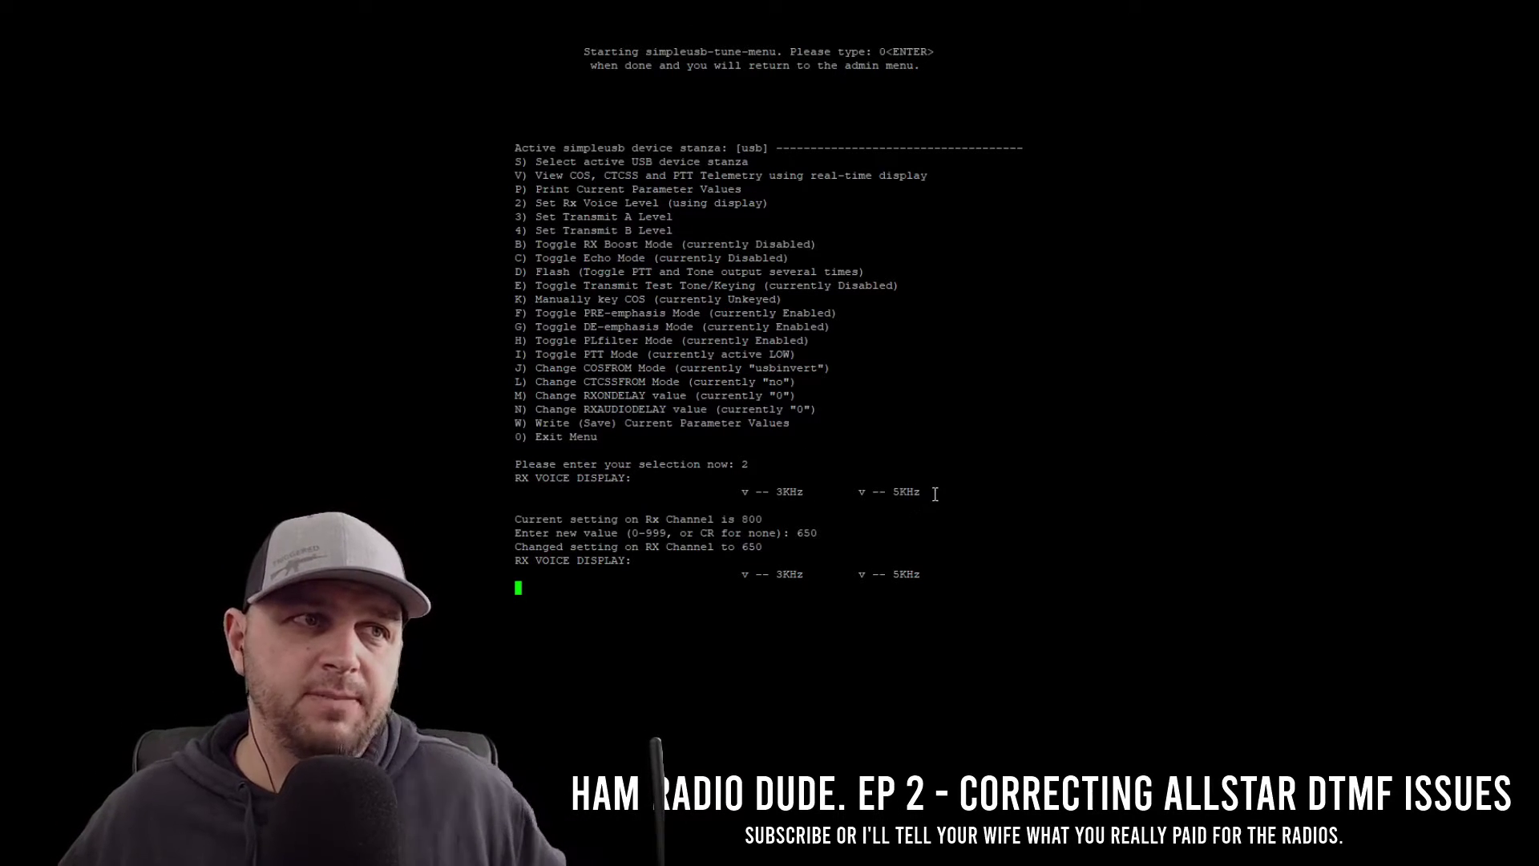
key(Return)
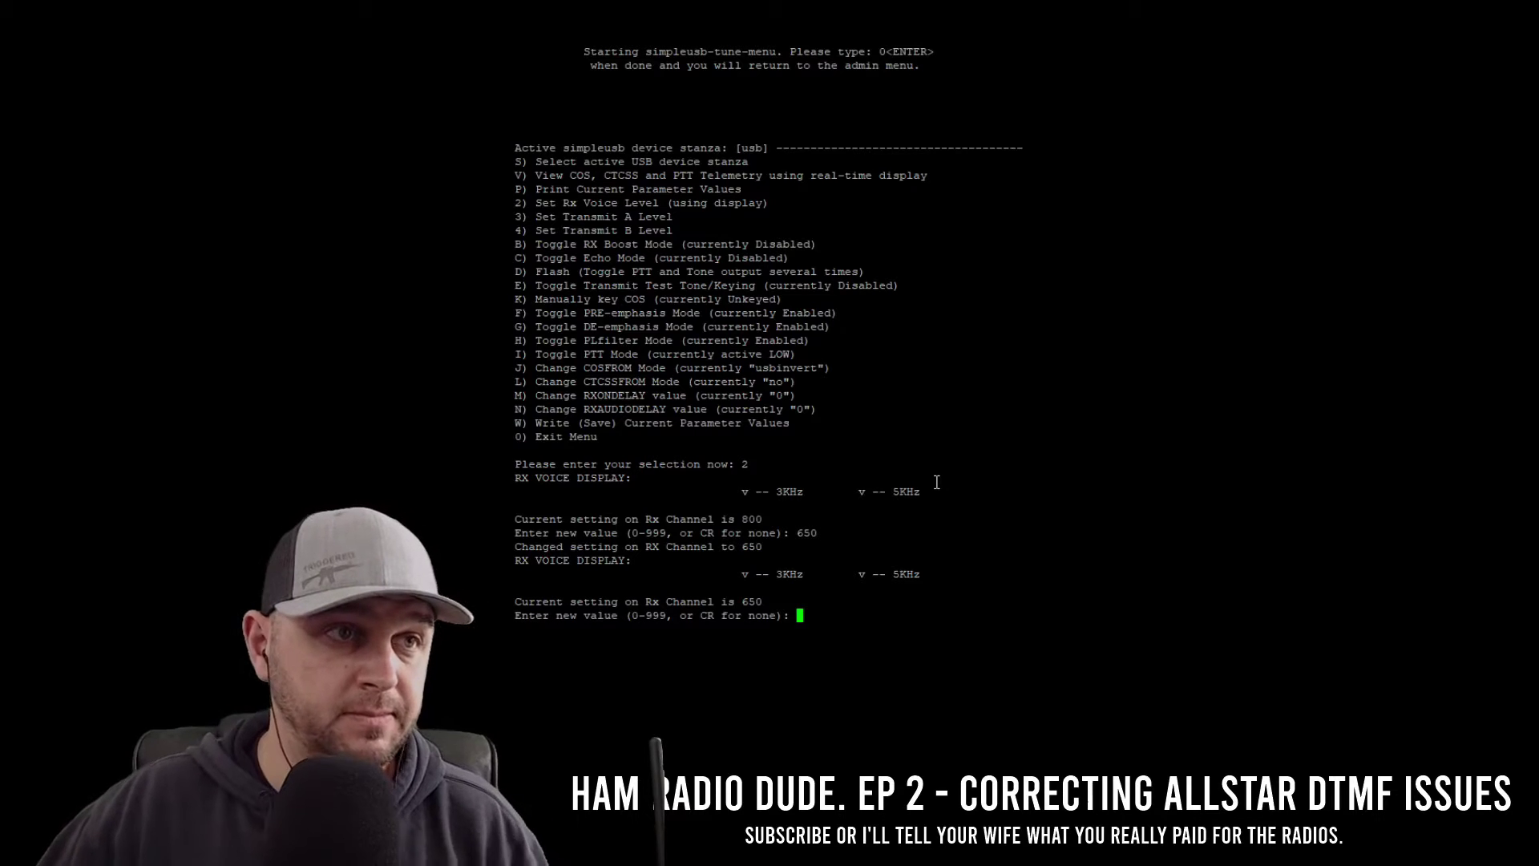
key(Return)
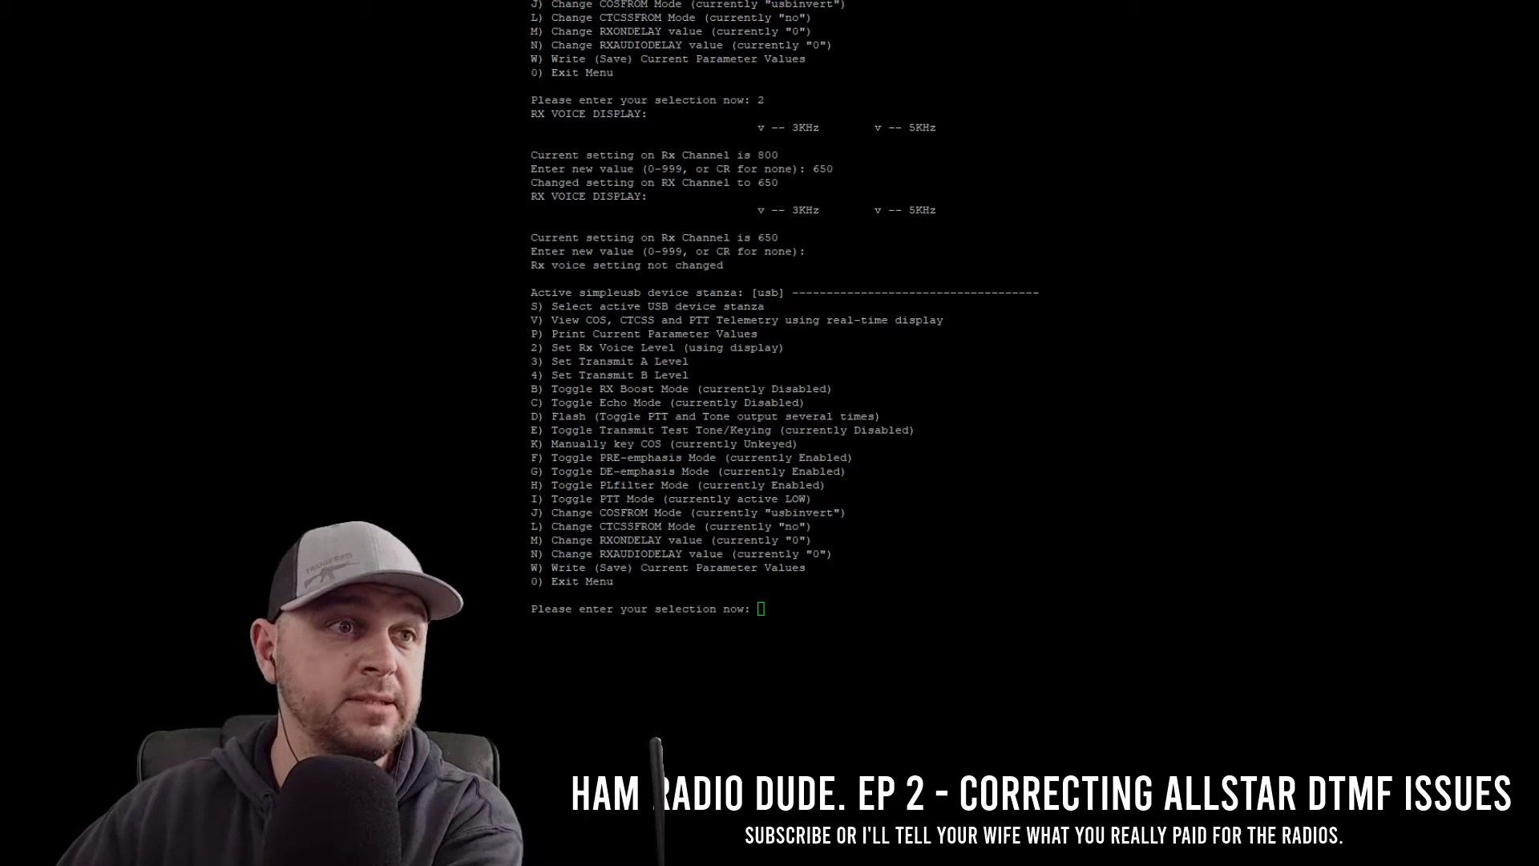
Save the tuning settings to simpleusb.conf with w and exit to the admin menu
text(w)
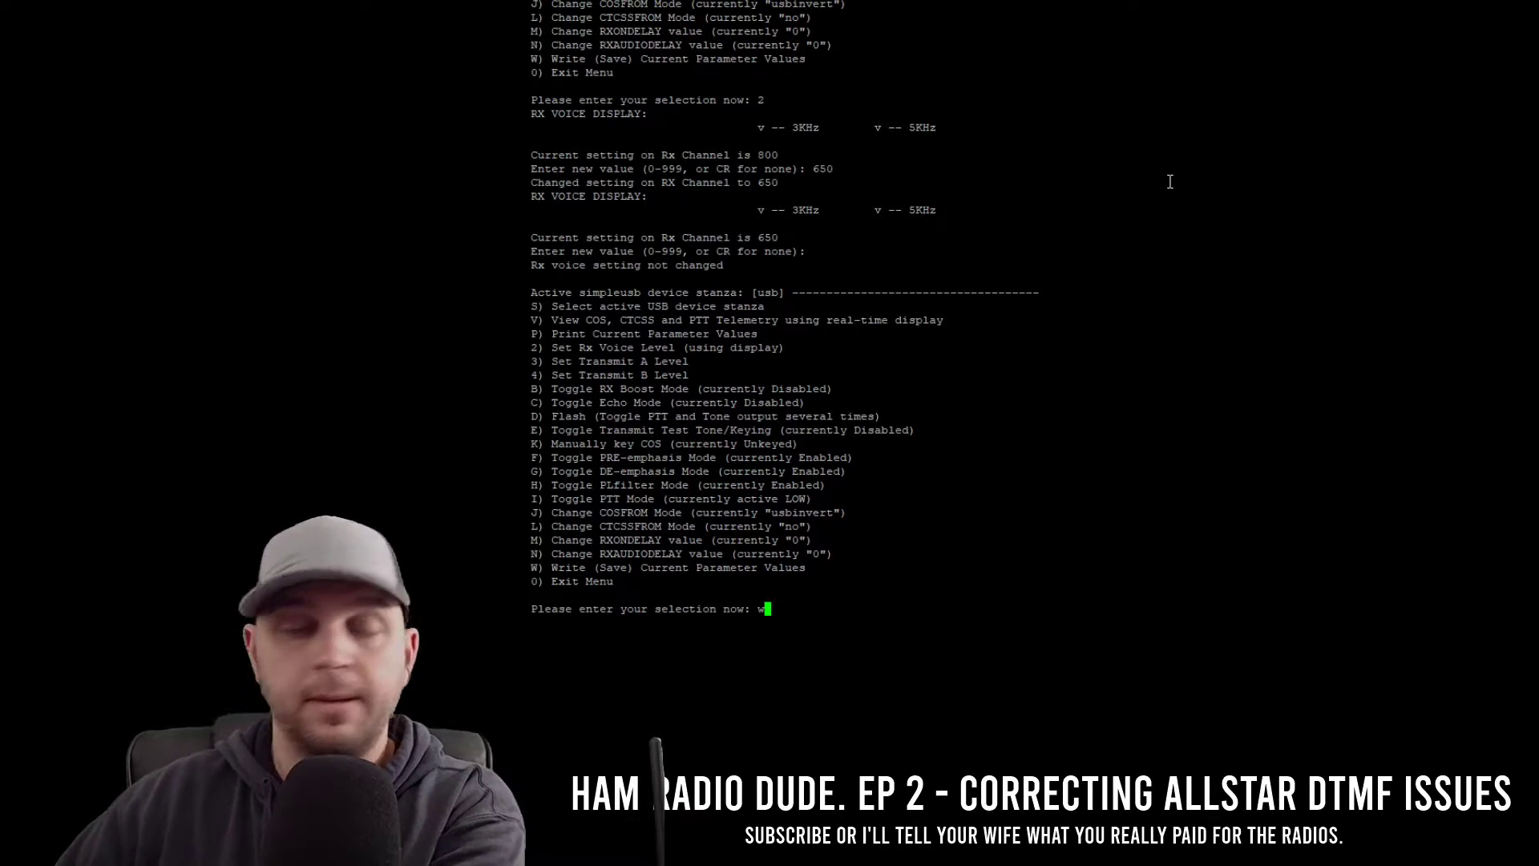
key(Return)
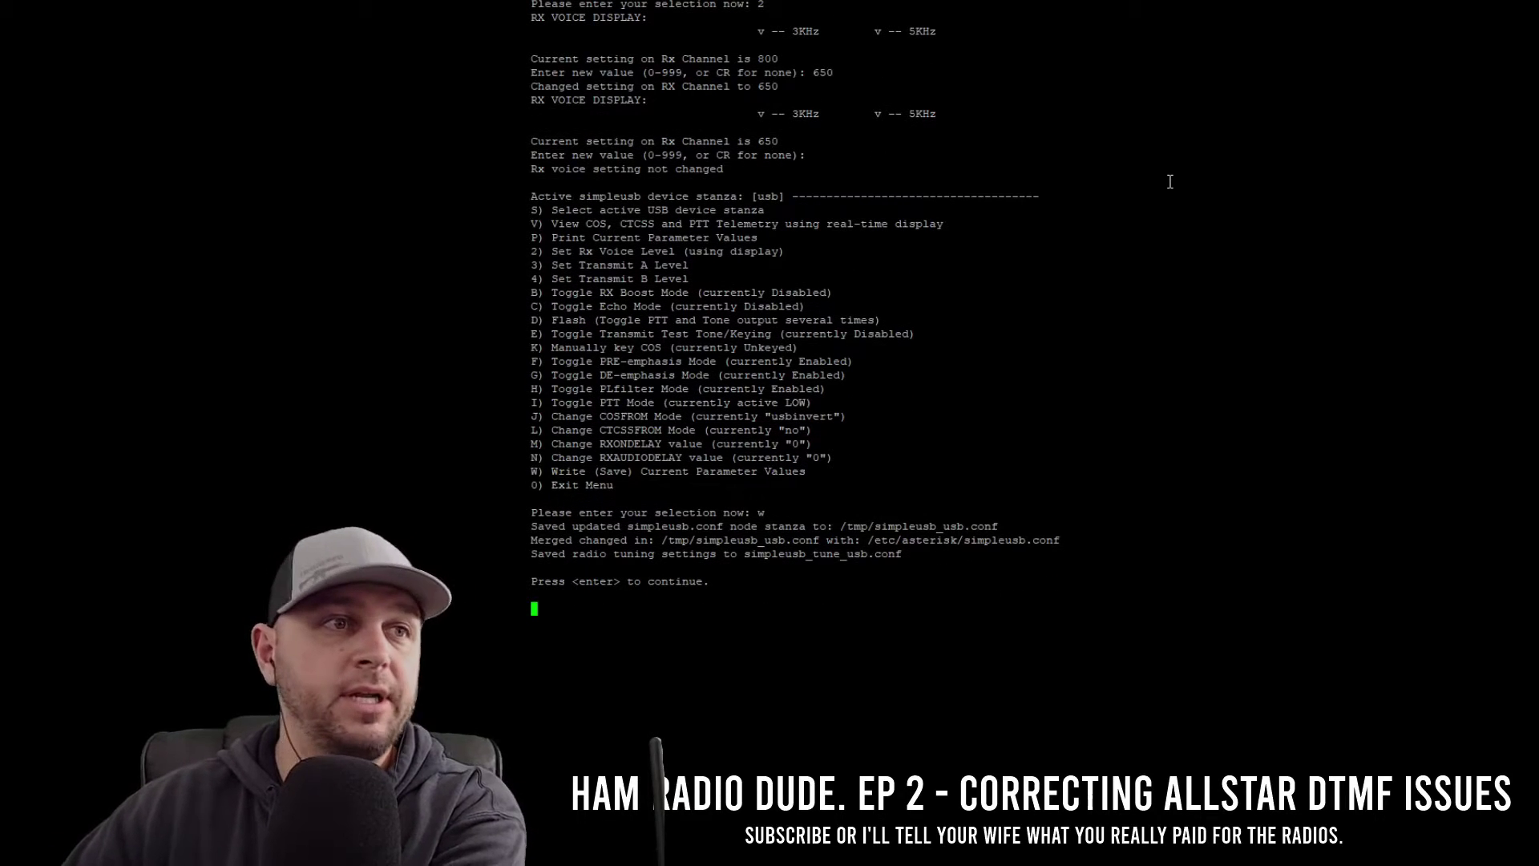
text(0)
key(Return)
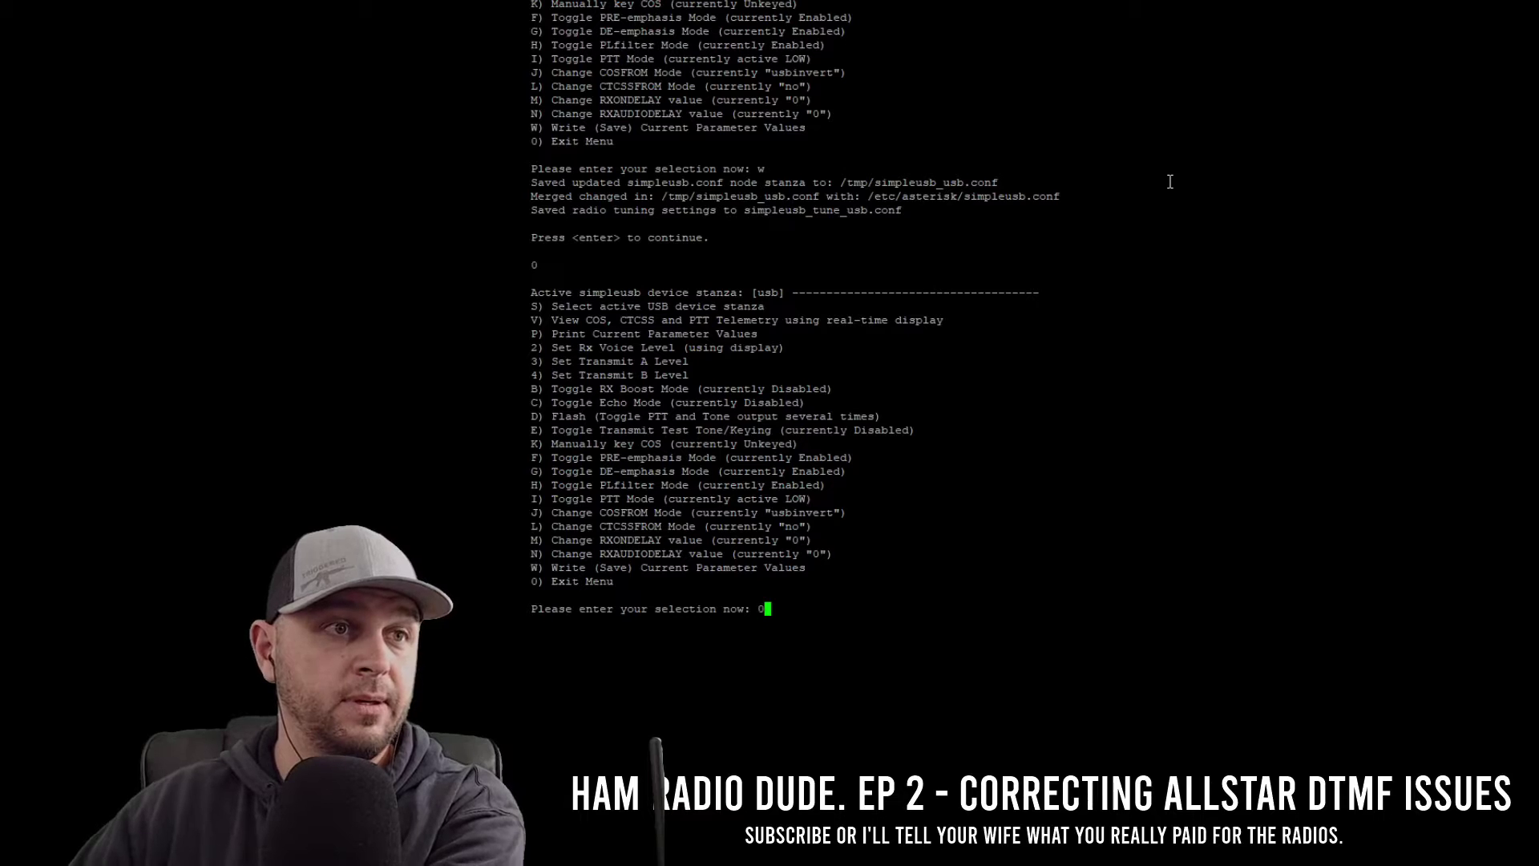
text(0)
key(Return)
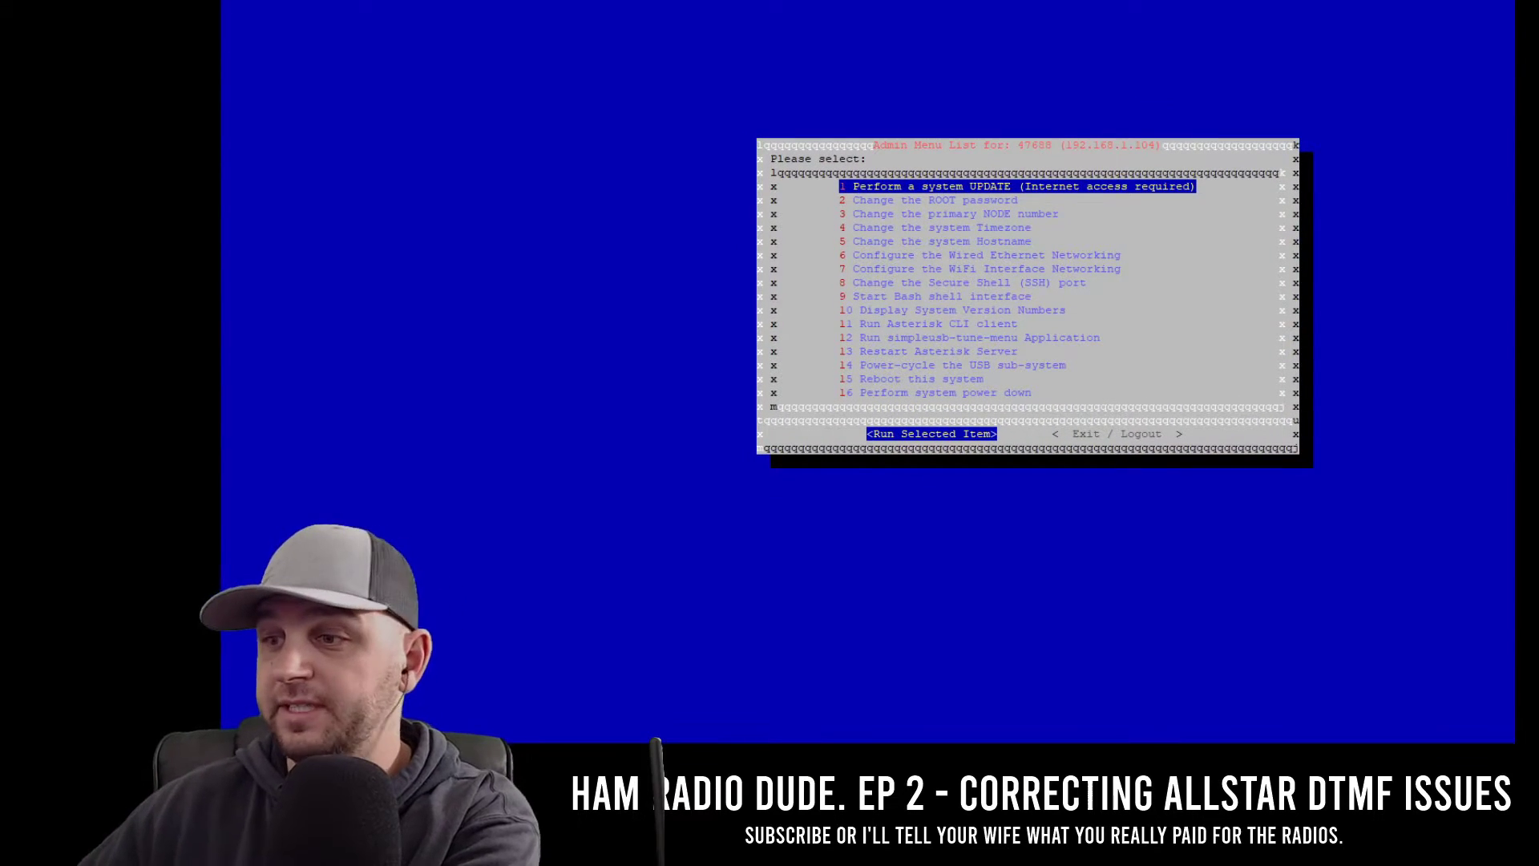
Run the Asterisk CLI client from item 11 and confirm NOTICE lines for DTMF A–D, 0–9, * and #
click(898, 271)
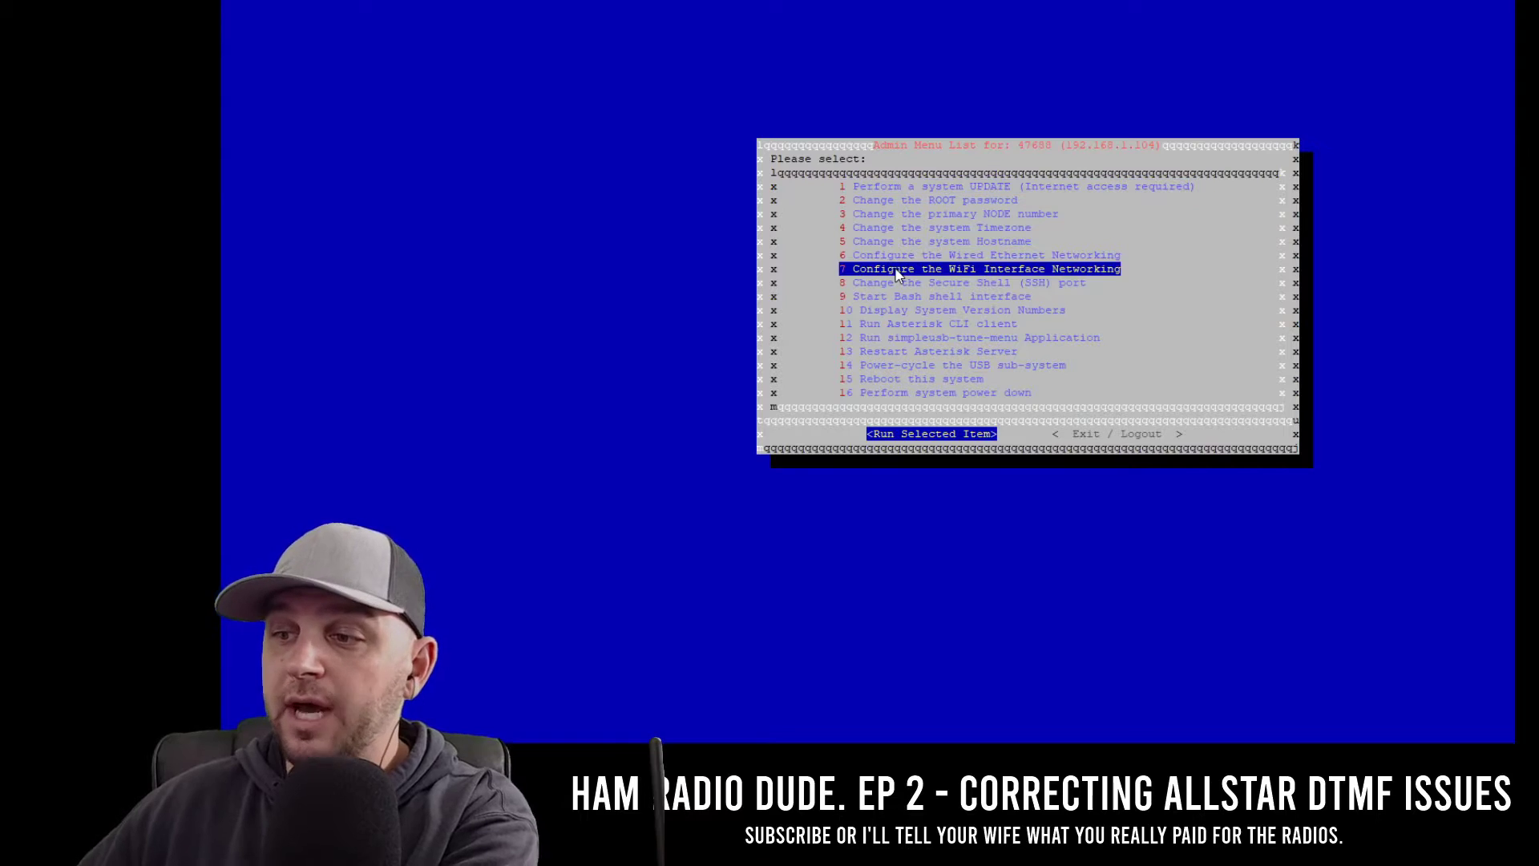
key(Down)
key(Down)
key(Down)
key(Down)
key(Down)
key(Down)
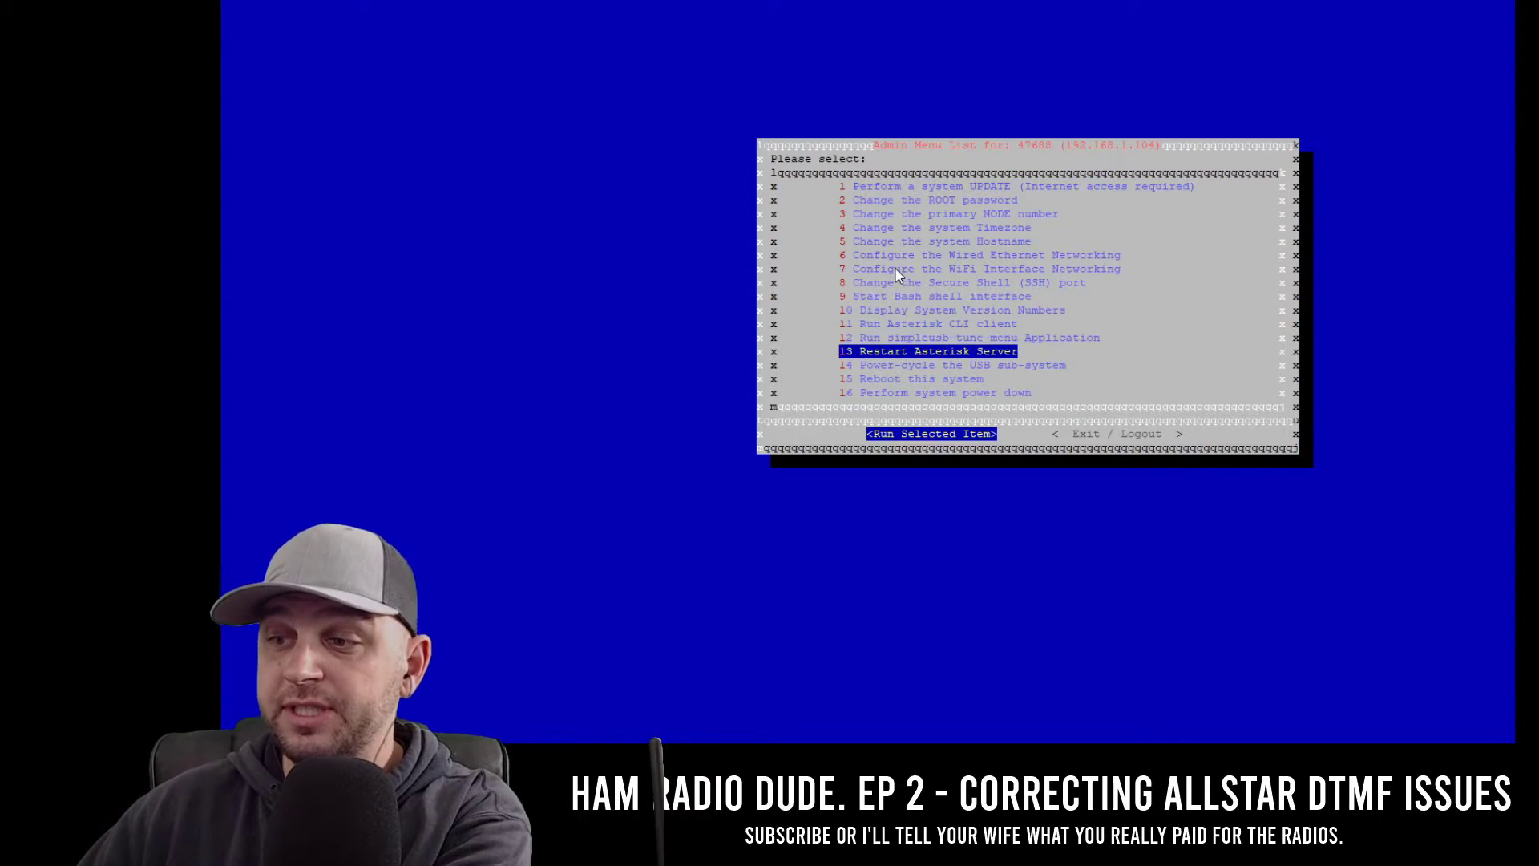
key(Up)
key(Up)
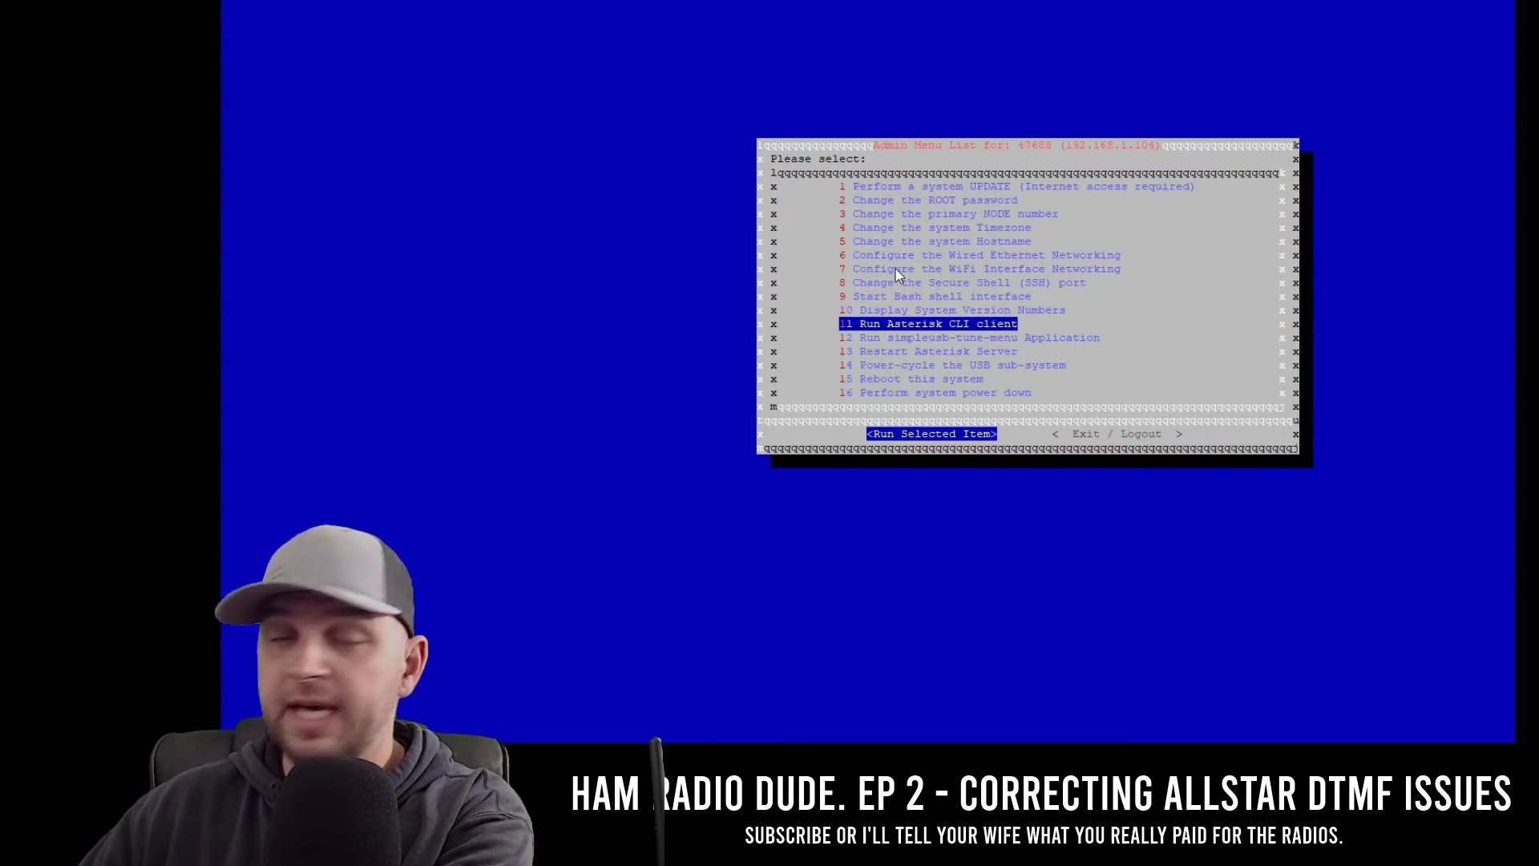
key(Return)
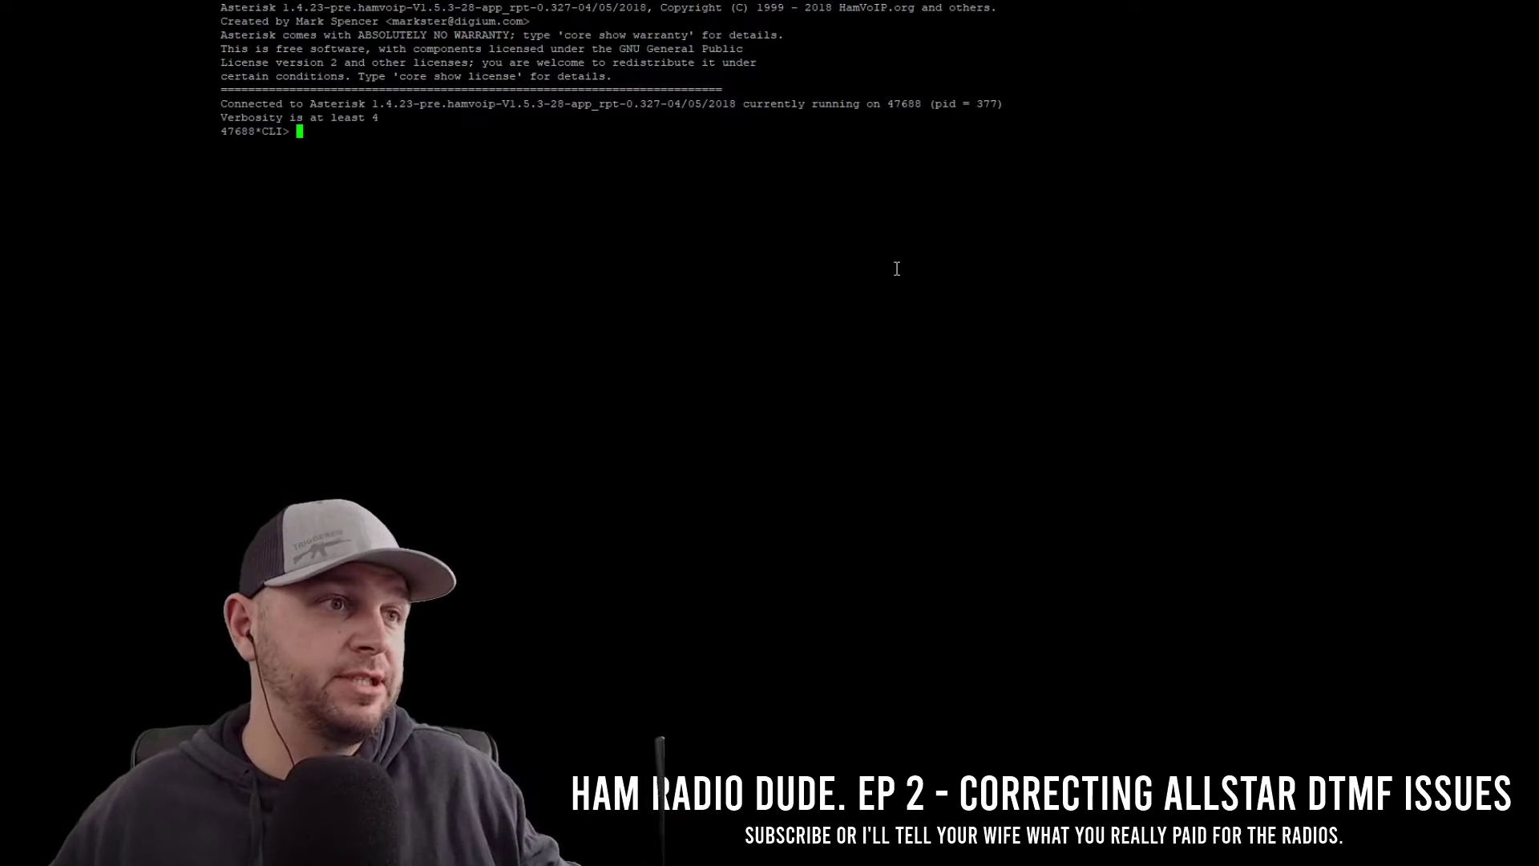
double_click(913, 261)
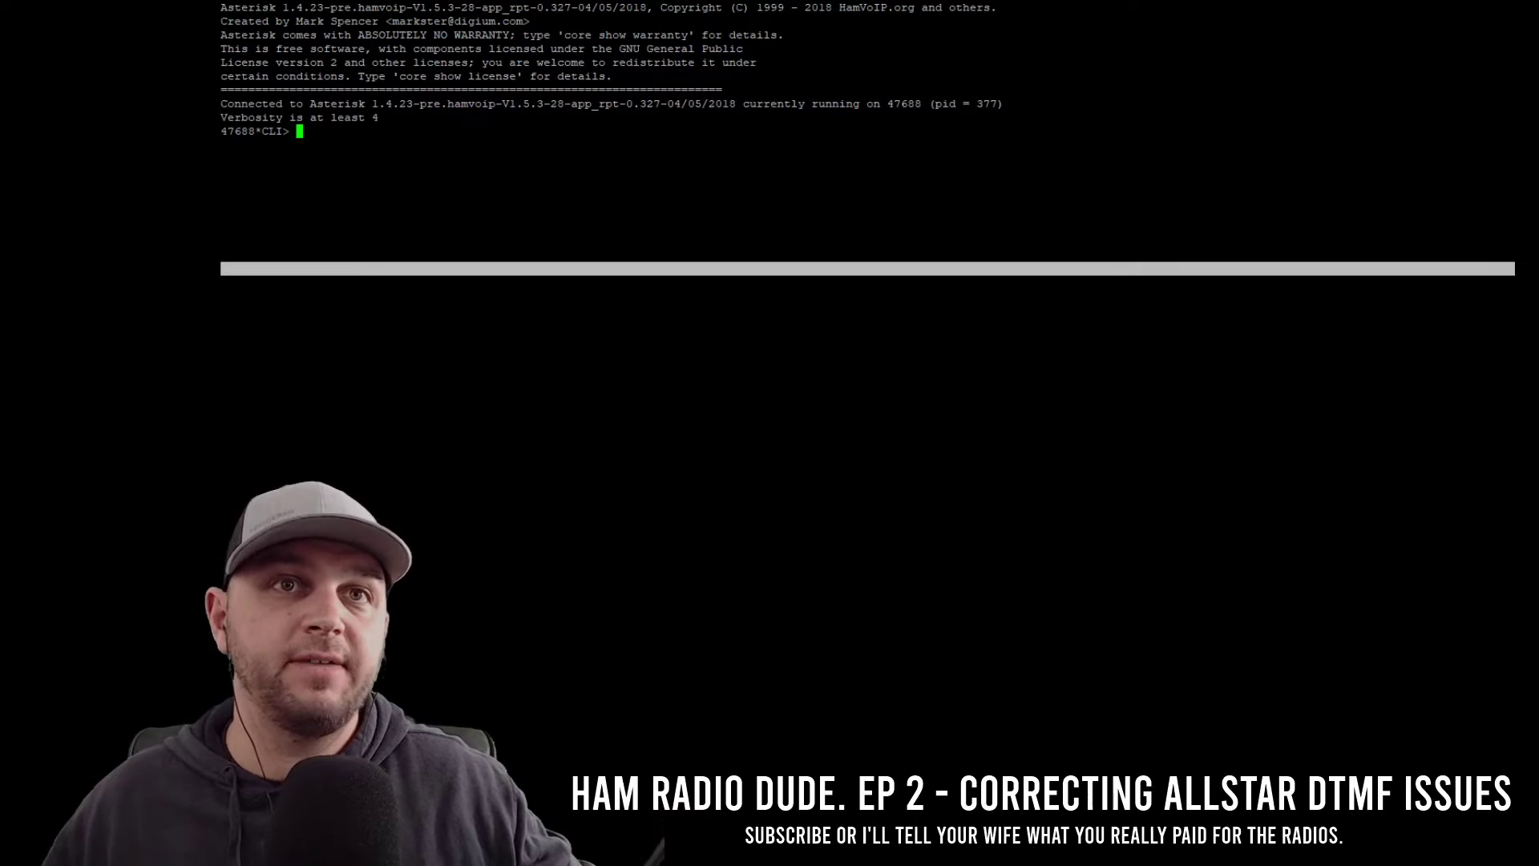
click(879, 508)
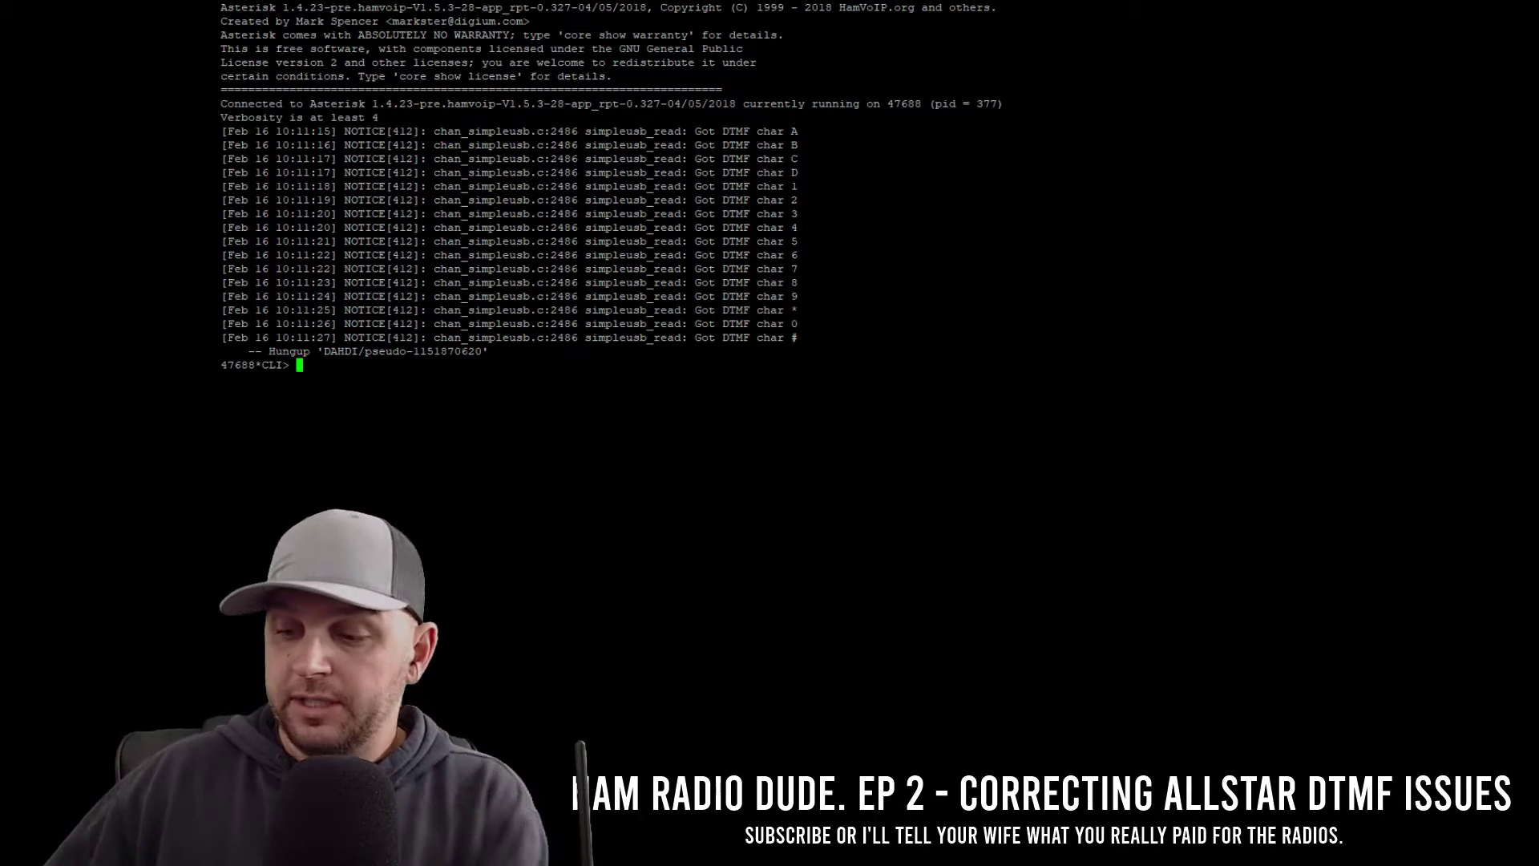
Enter exit at the Asterisk CLI prompt to get back to the admin menu list
text(exit)
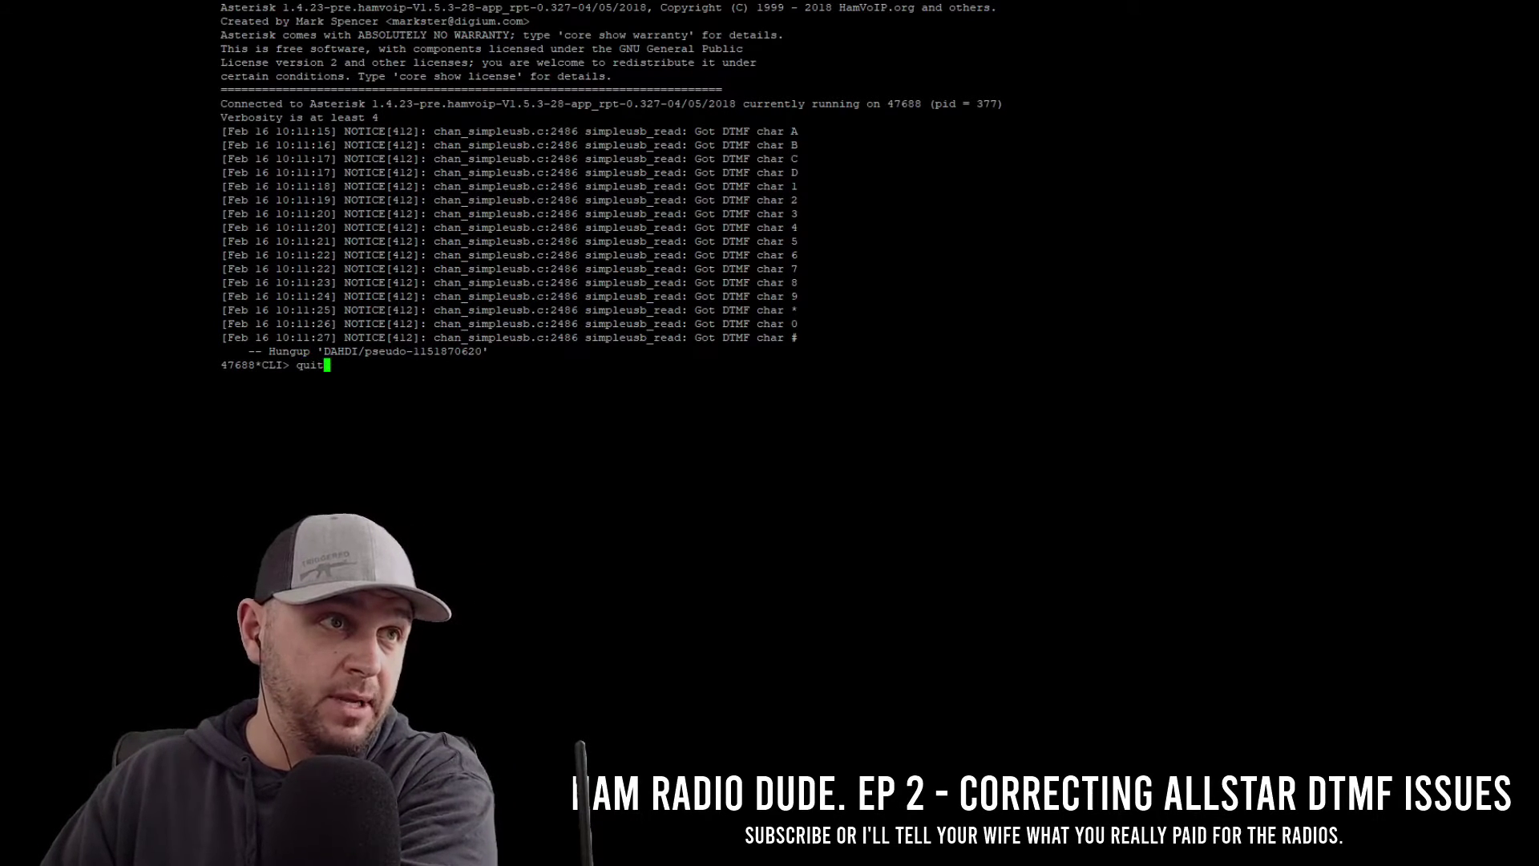
key(Return)
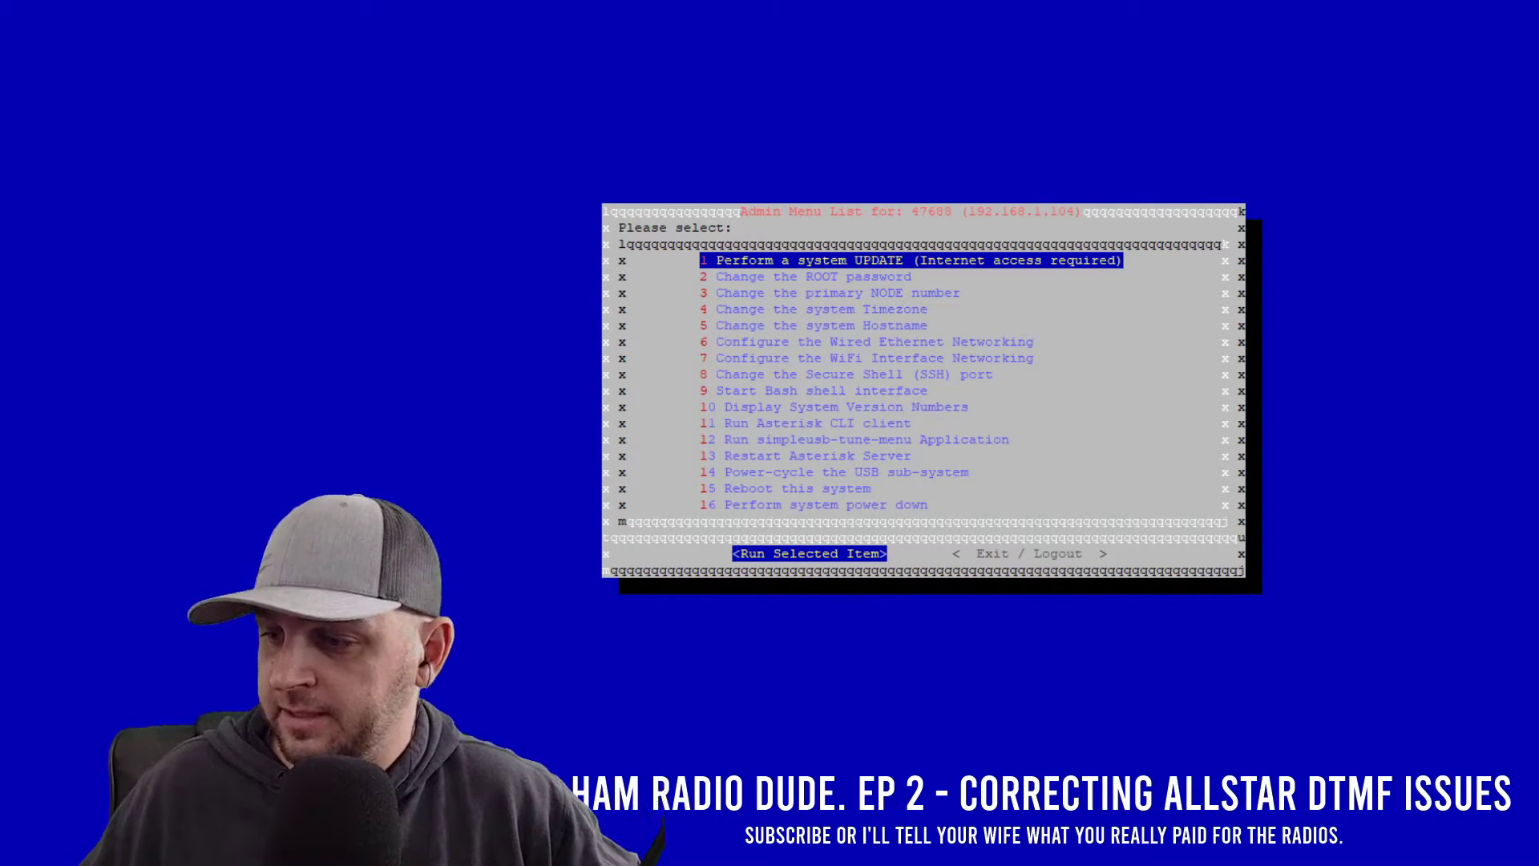
Relaunch the Asterisk CLI client from item 11, connected to node 47688
key(Down)
key(Down)
key(Down)
key(Down)
key(Down)
key(Down)
key(Down)
key(Down)
key(Down)
key(Down)
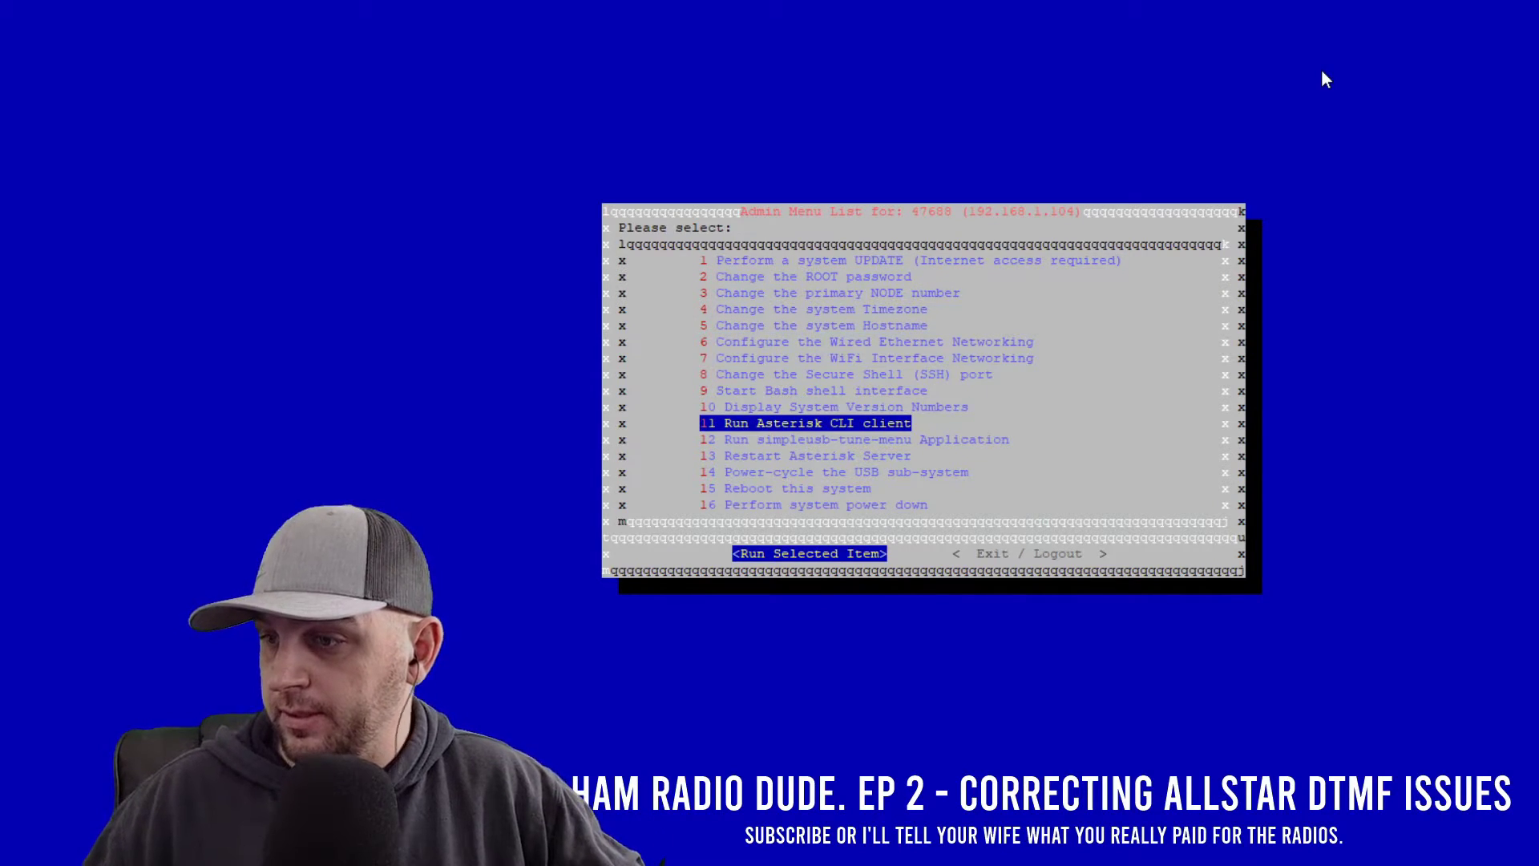
key(Return)
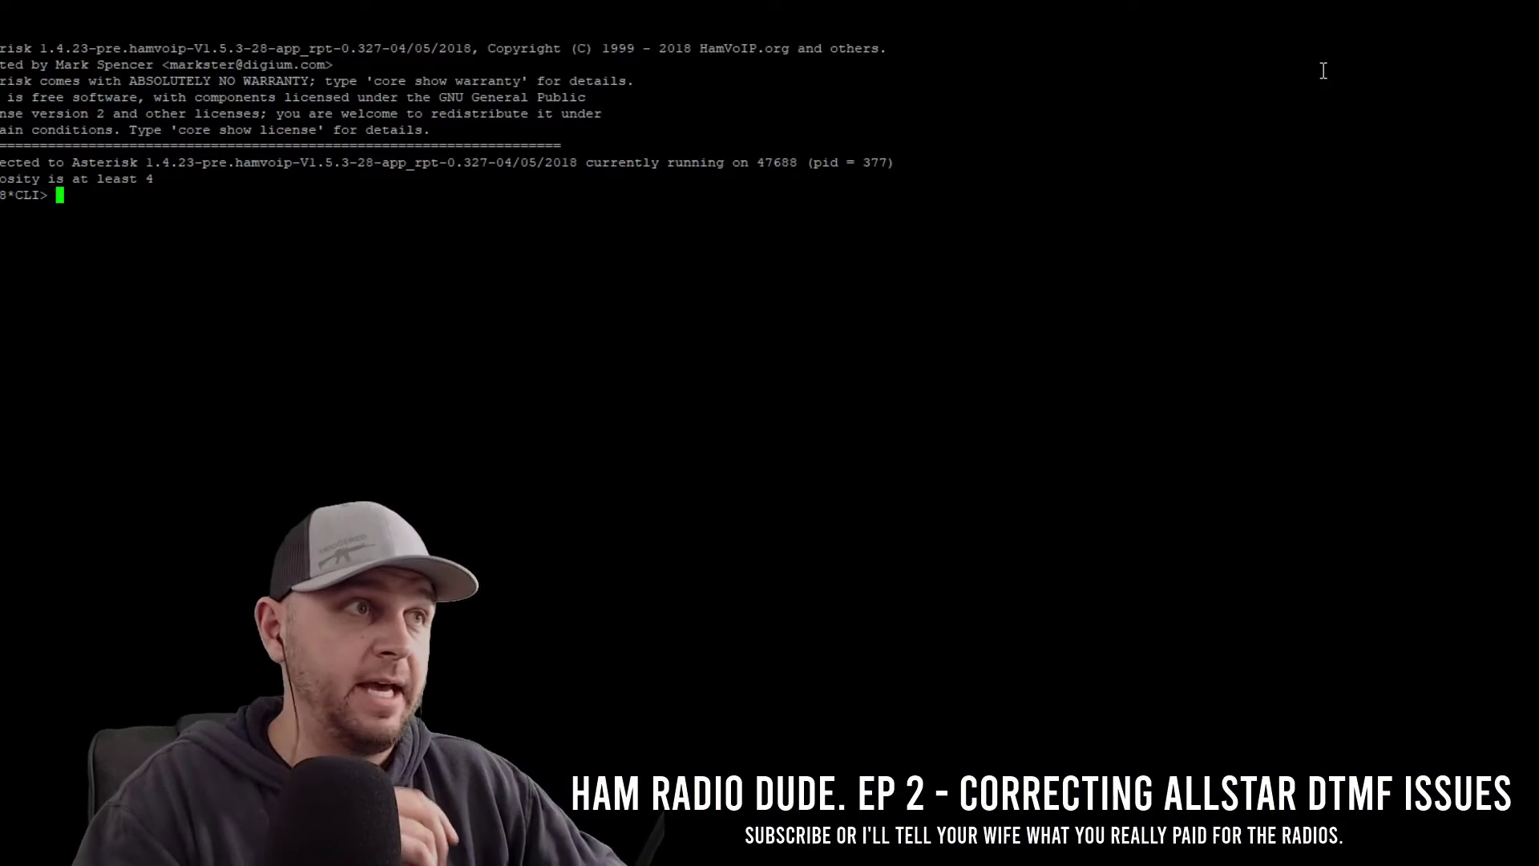